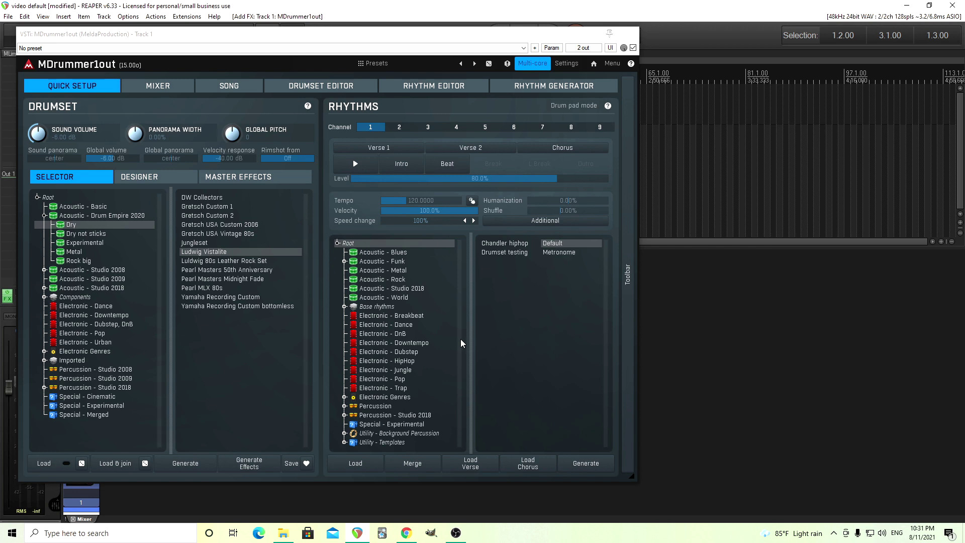
# Step: Audition the Default rhythm and the Jazz - Brush Swing 01 rhythm from the Acoustic - World category
pyautogui.click(356, 164)
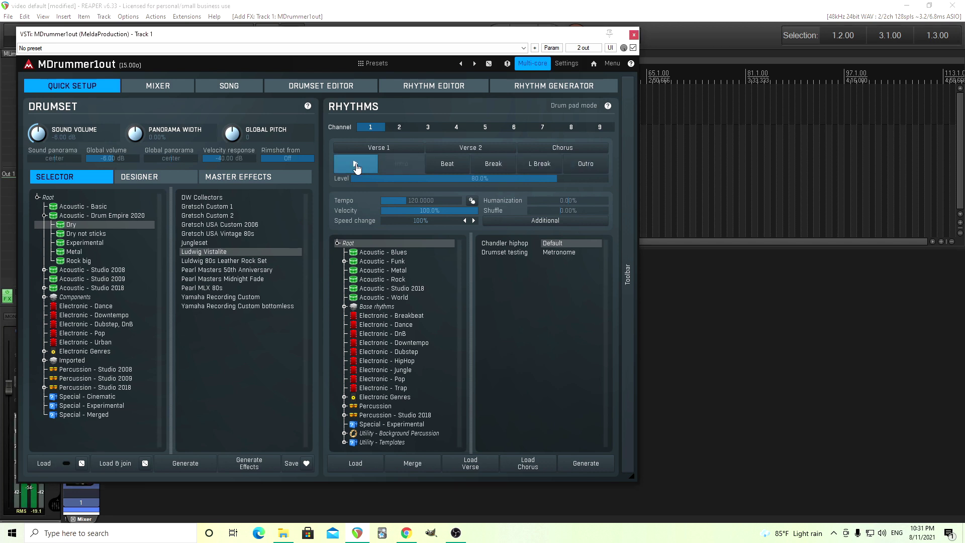
pyautogui.click(355, 165)
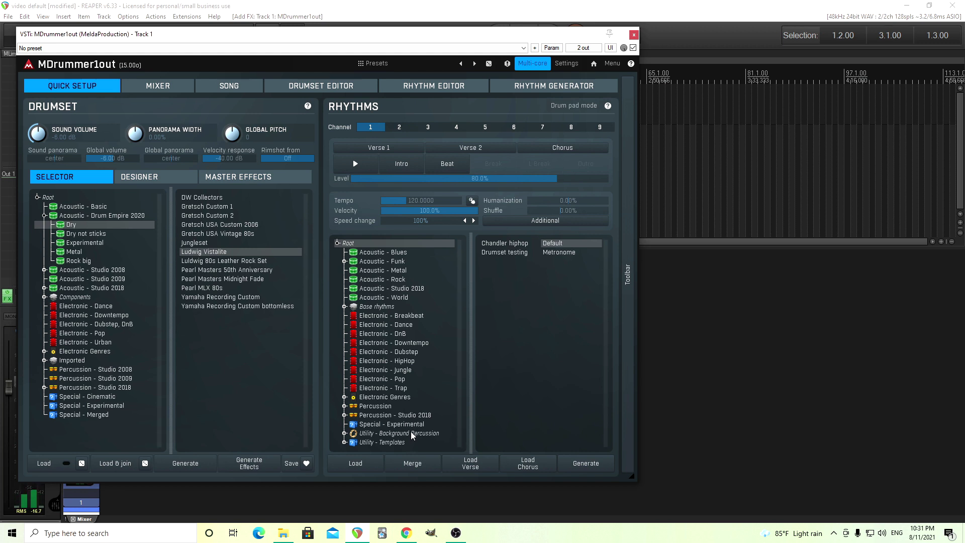
pyautogui.click(372, 299)
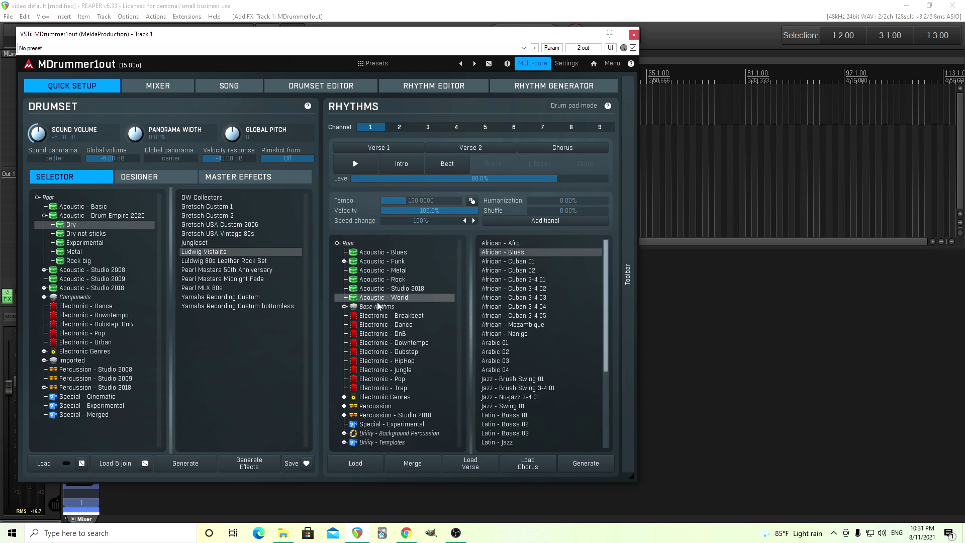
pyautogui.scroll(-2, 517, 356)
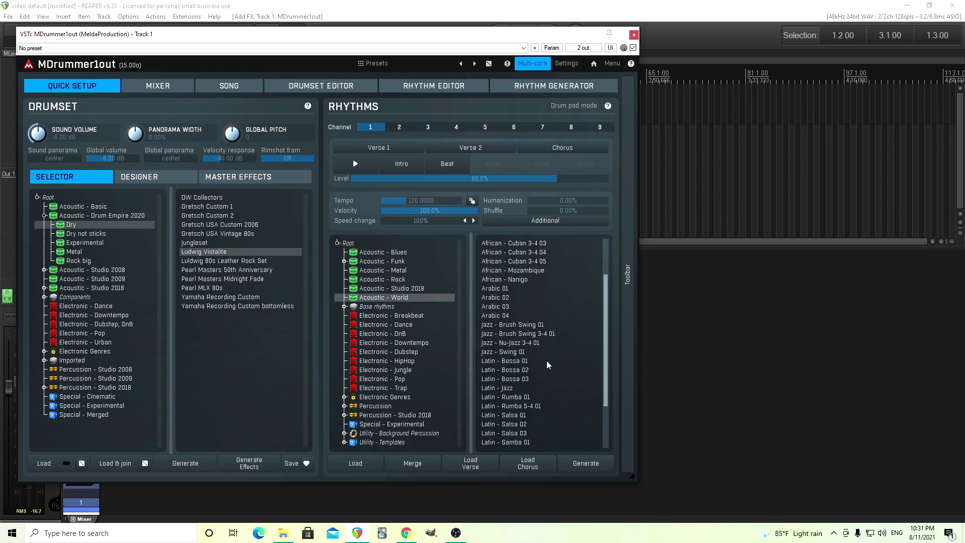
pyautogui.click(518, 326)
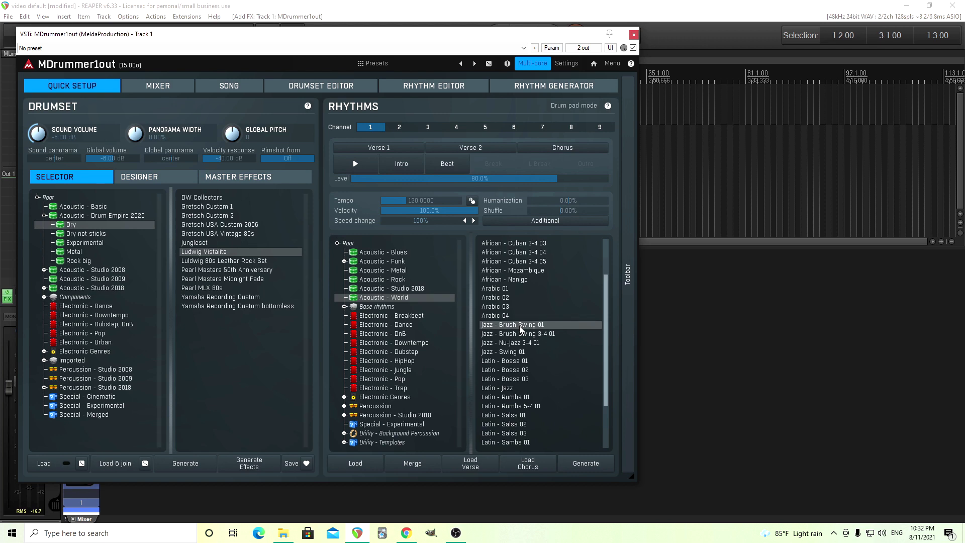
pyautogui.click(357, 165)
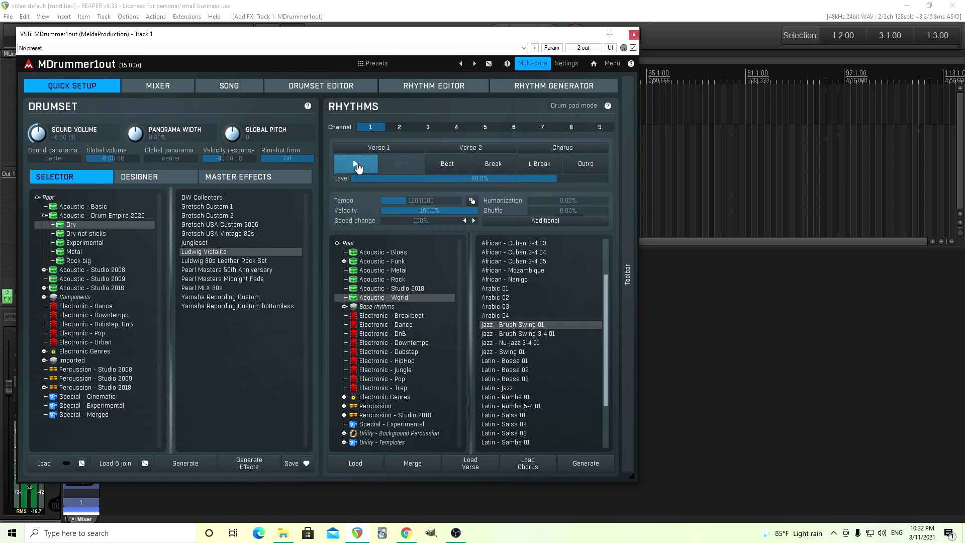
pyautogui.click(356, 164)
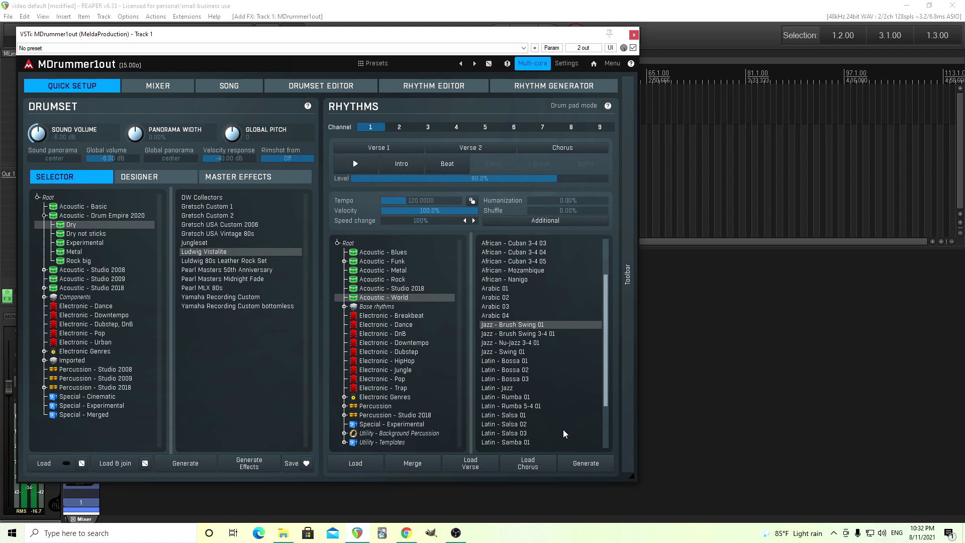
# Step: Choose the Jazz - Swing 01 rhythm and audition it
pyautogui.click(512, 352)
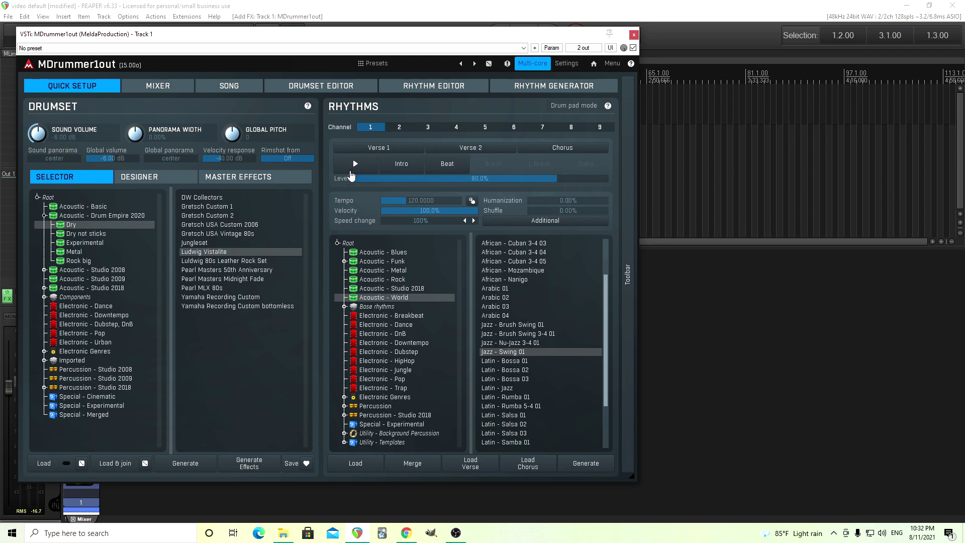
pyautogui.click(355, 164)
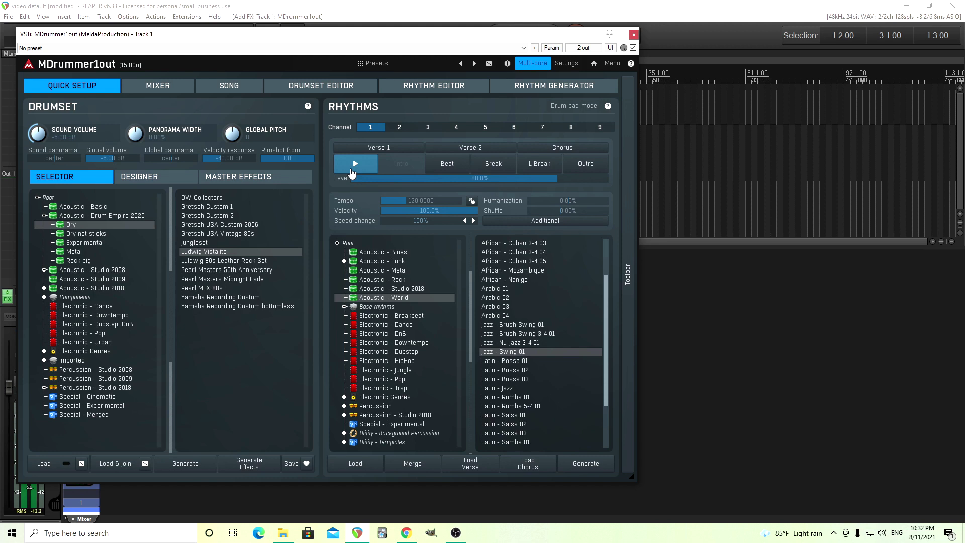
pyautogui.click(353, 171)
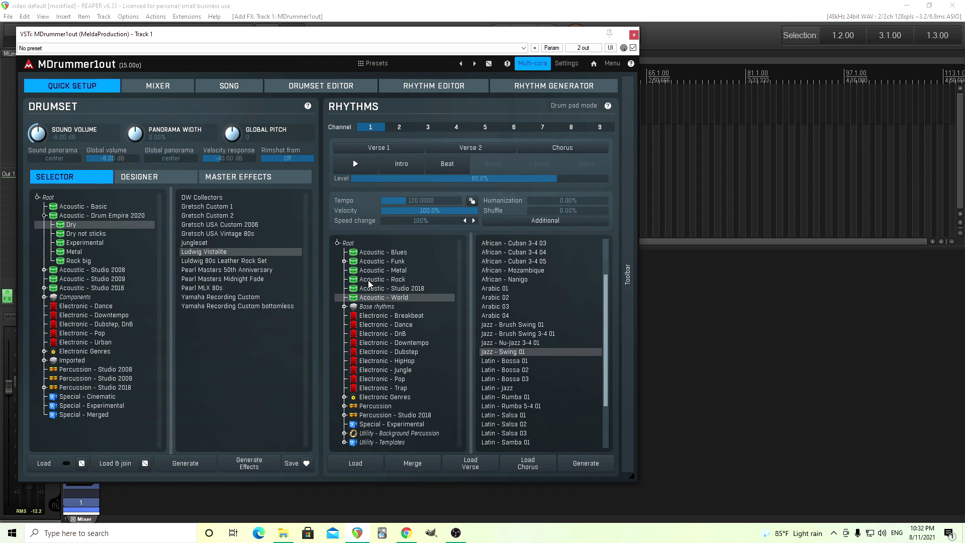
# Step: Open the rhythm editor, shift the plugin window off the track controls and widen the loop grid
pyautogui.click(411, 89)
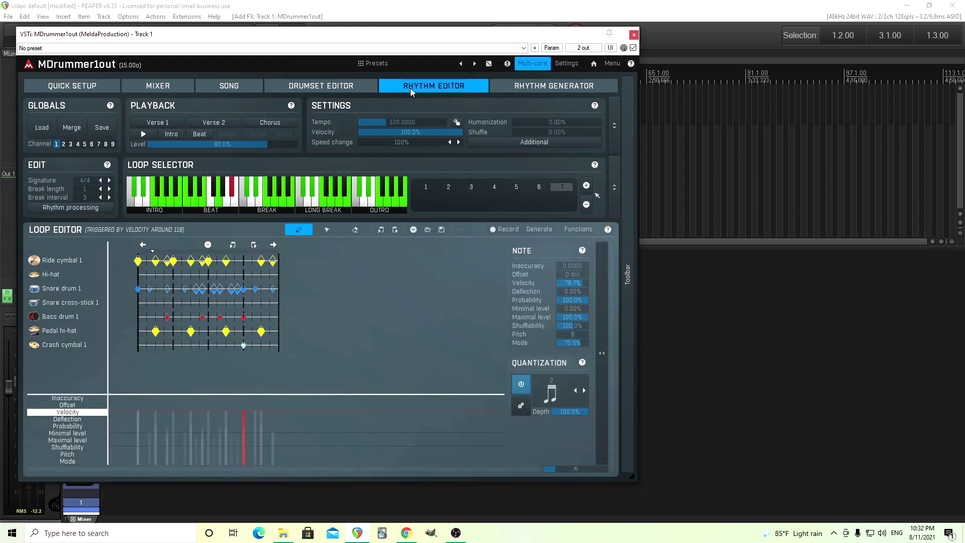
pyautogui.moveTo(317, 39); pyautogui.dragTo(431, 38)
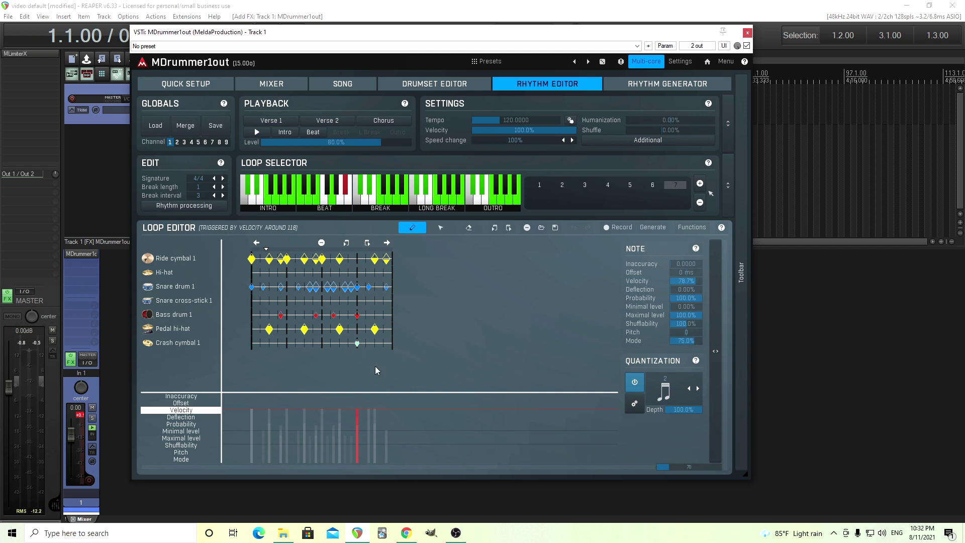
pyautogui.click(572, 140)
pyautogui.click(572, 140)
pyautogui.moveTo(677, 468); pyautogui.dragTo(676, 417)
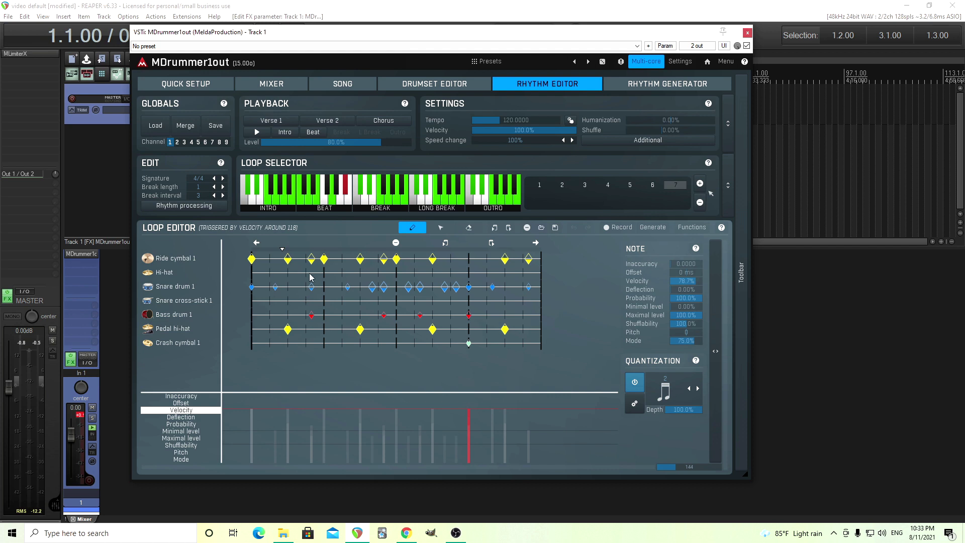
# Step: Clear the entire rhythm with the rhythm processing functions
pyautogui.click(206, 207)
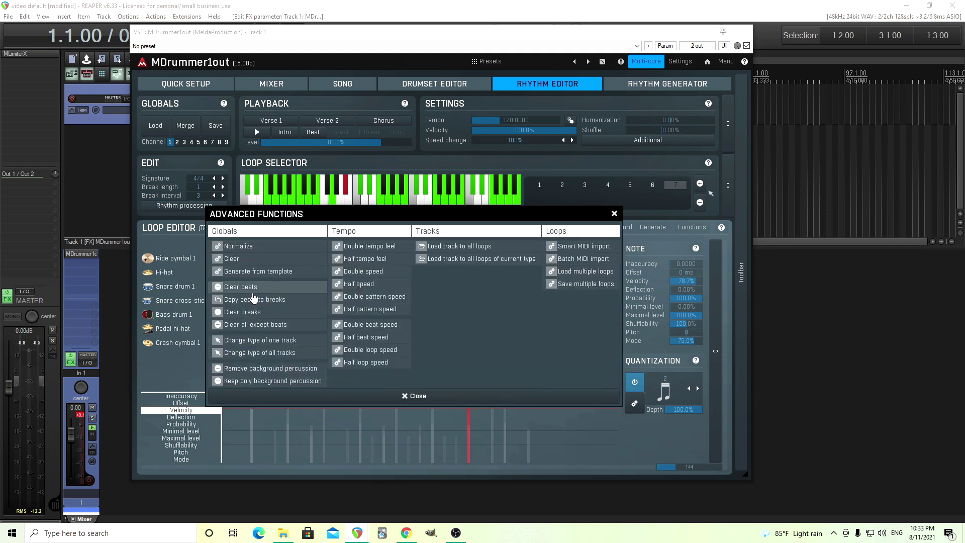
pyautogui.click(245, 259)
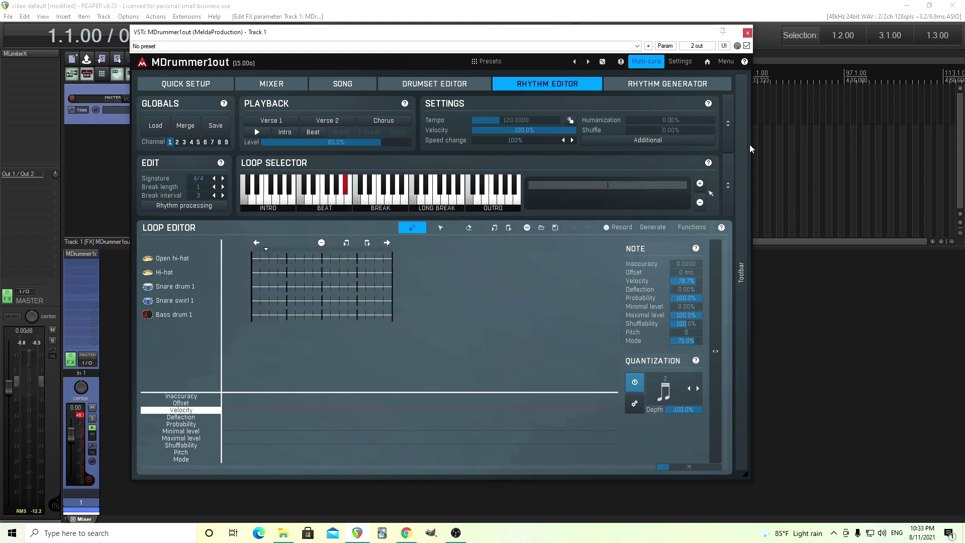
# Step: Review the additional rhythm properties, including the advanced options, and close them
pyautogui.click(654, 142)
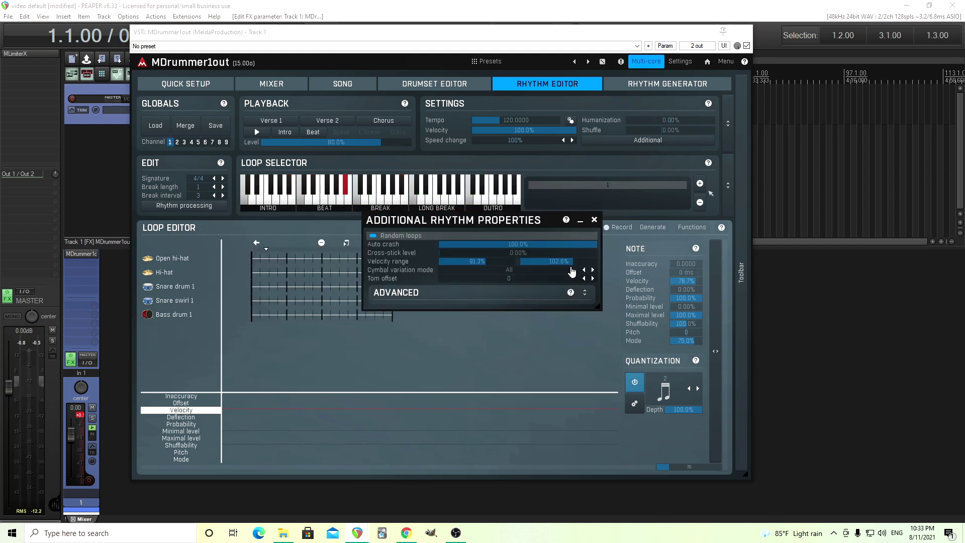
pyautogui.click(584, 296)
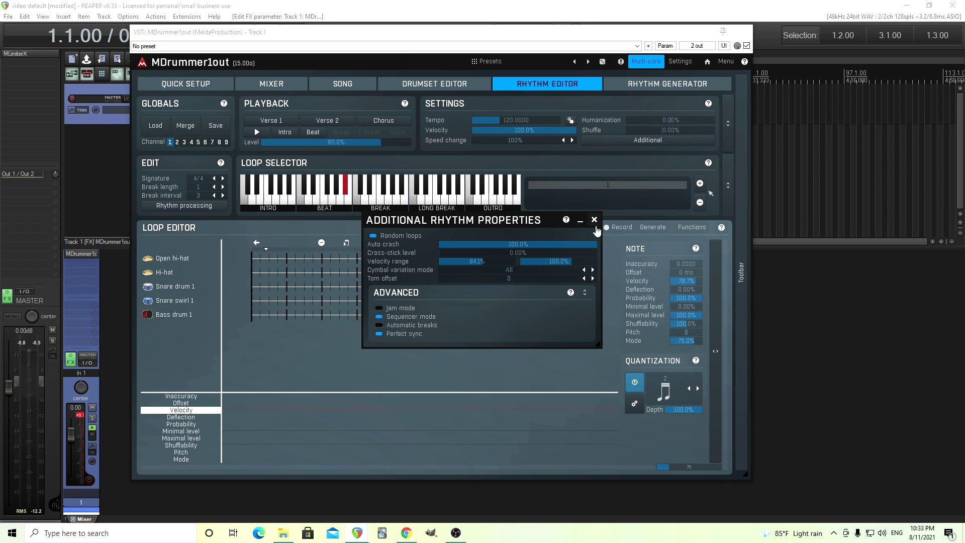
pyautogui.click(594, 221)
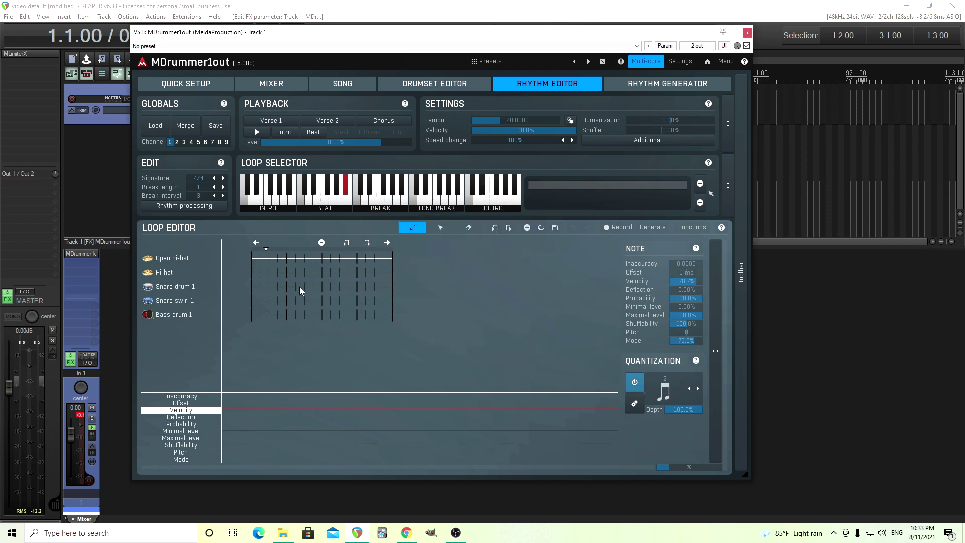
# Step: Select the first Beat loop and change its Open hi-hat track to Ride cymbal 1
pyautogui.click(303, 202)
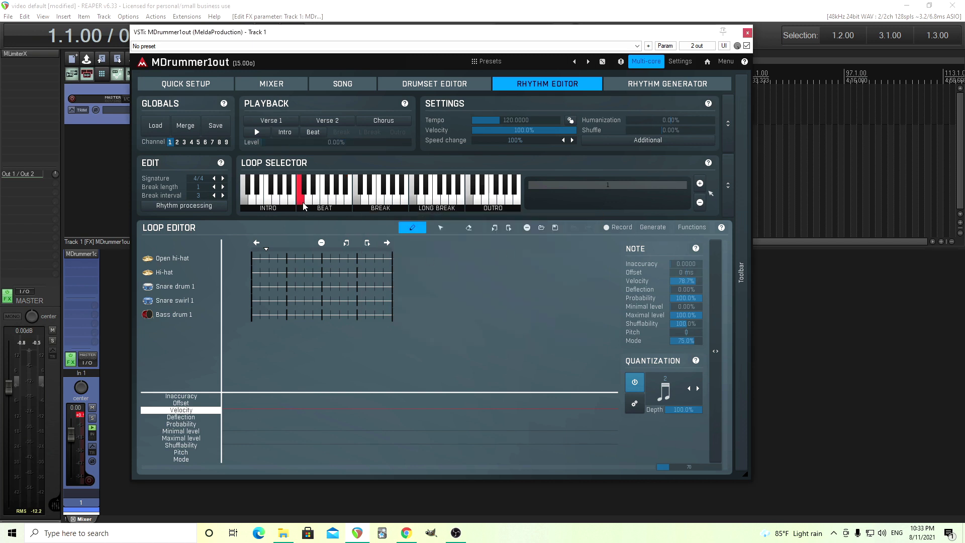
pyautogui.rightClick(185, 265)
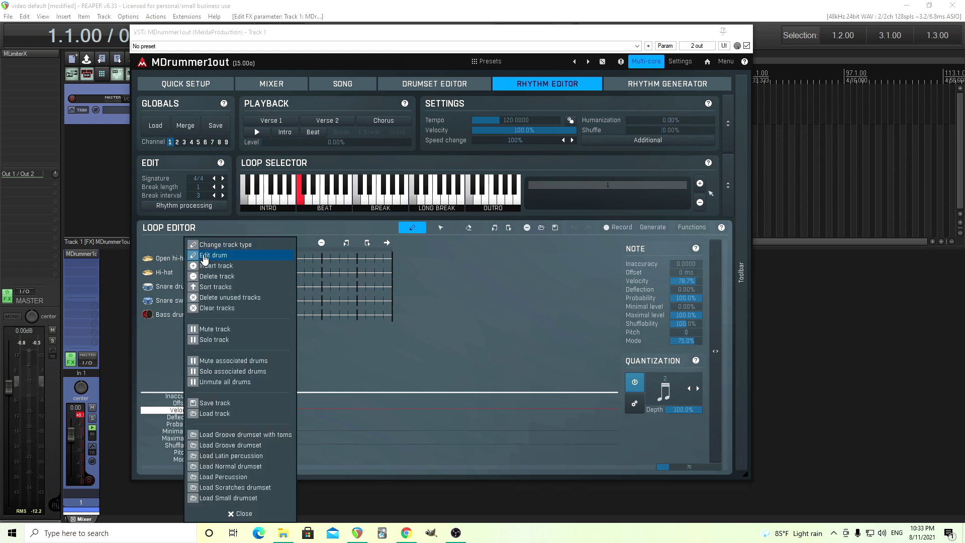
pyautogui.click(217, 252)
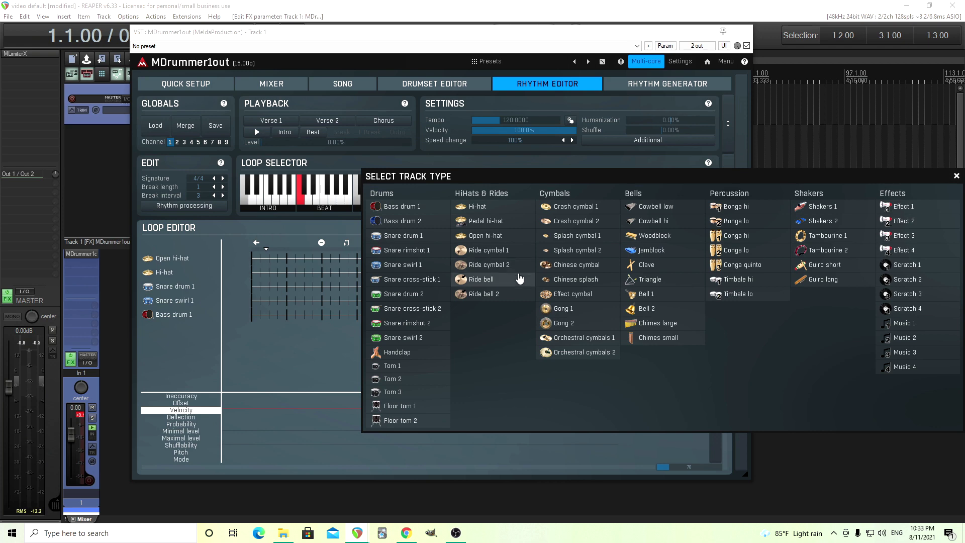
pyautogui.click(487, 250)
# Step: Change the Hi-hat track to Pedal hi-hat
pyautogui.rightClick(186, 274)
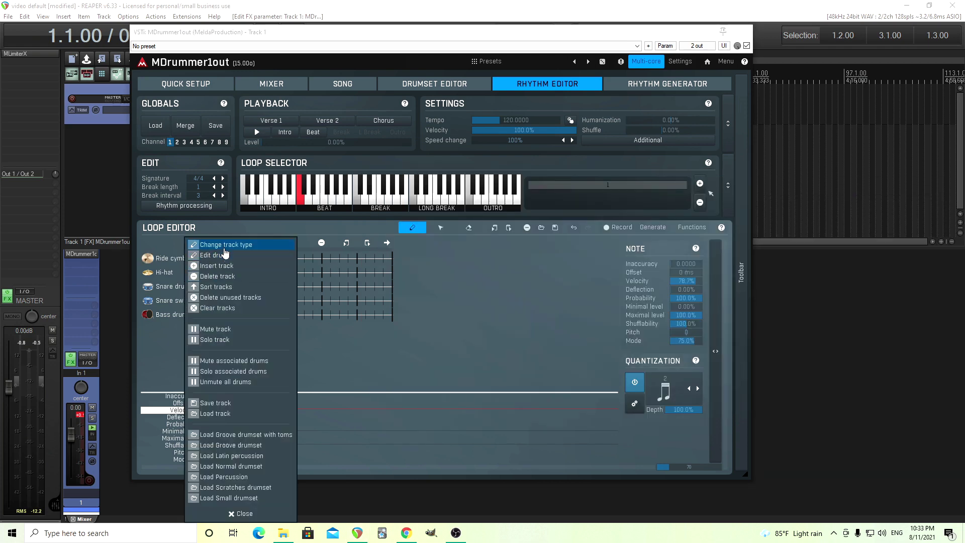
pyautogui.click(222, 246)
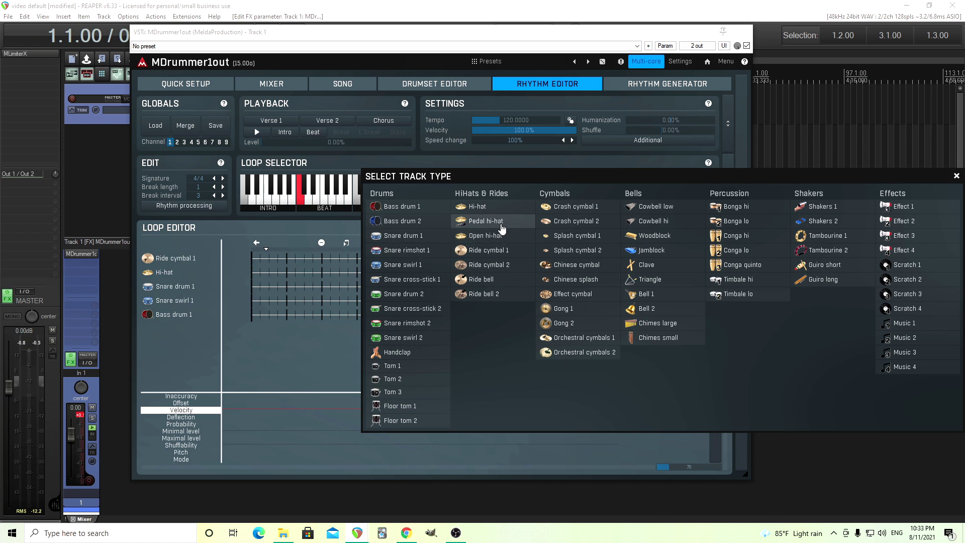
pyautogui.click(502, 229)
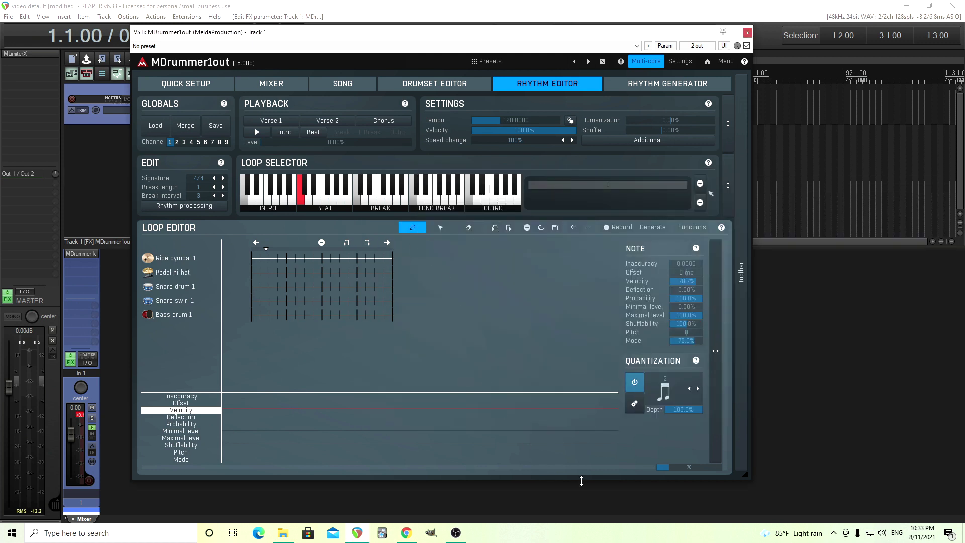
# Step: Add Ride cymbal 1 hits on all four quarter-note beats of the bar
pyautogui.click(251, 260)
pyautogui.click(287, 261)
pyautogui.click(321, 261)
pyautogui.click(357, 260)
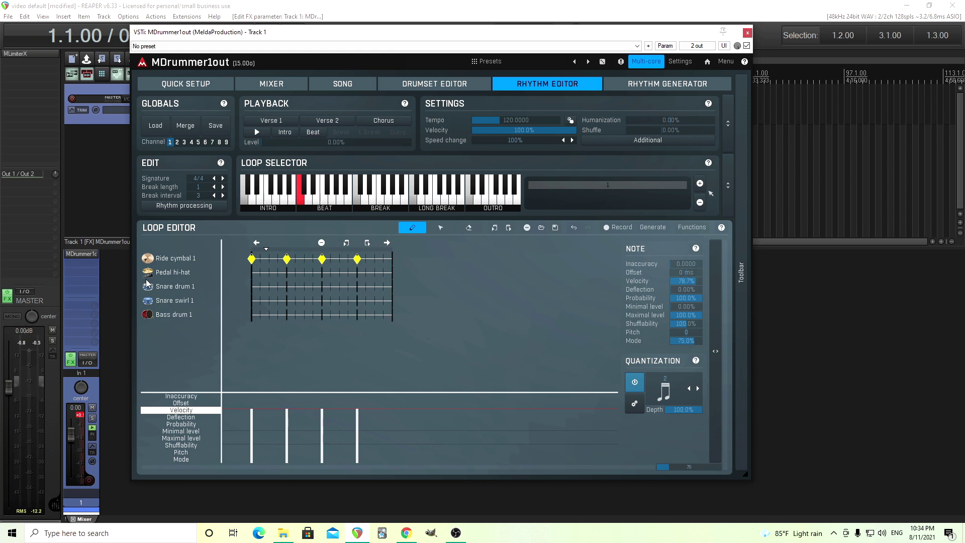
# Step: Add Pedal hi-hat hits on beats 2 and 4 and audition the loop
pyautogui.click(287, 274)
pyautogui.click(357, 274)
pyautogui.click(253, 250)
pyautogui.click(254, 132)
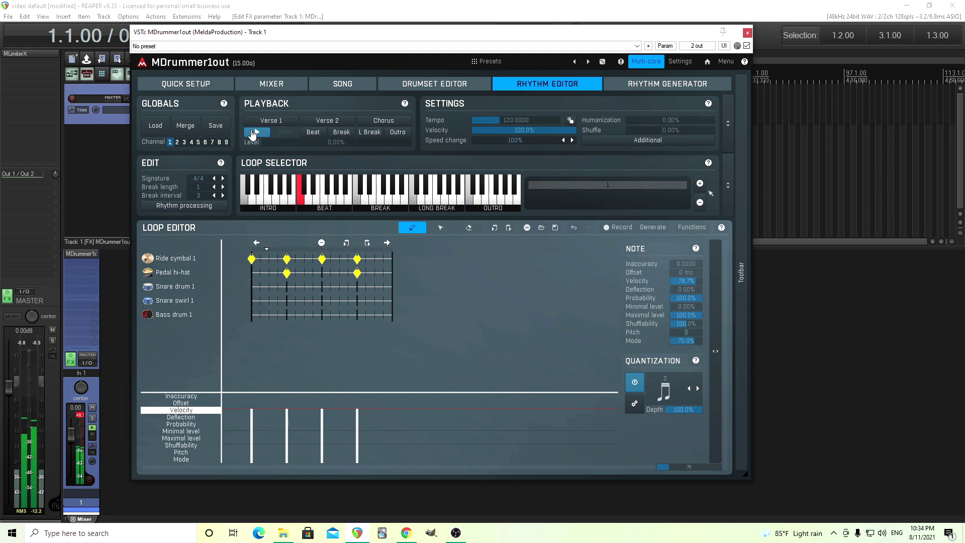
pyautogui.click(253, 133)
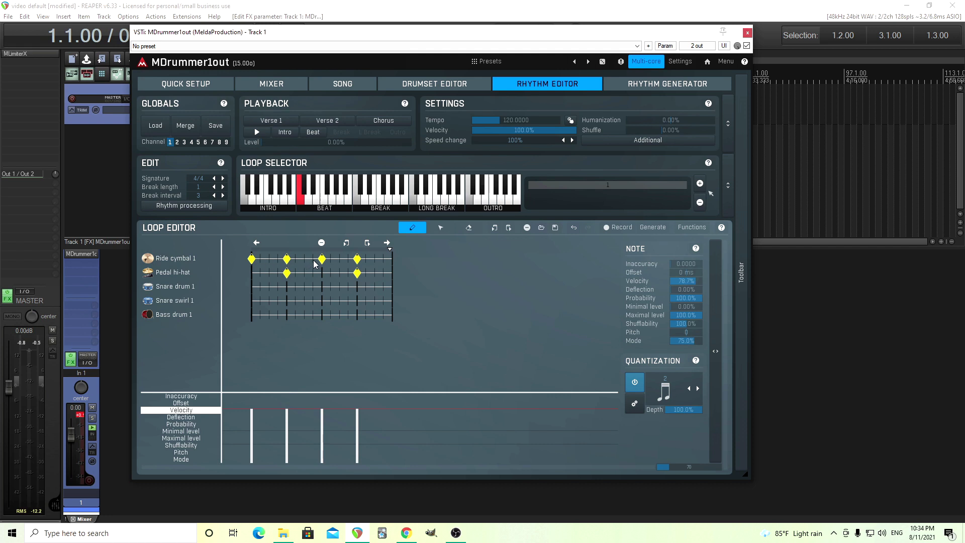
# Step: Add ride cymbal hits on the last sixteenth of beats 2 and 4 and lower the velocity of both
pyautogui.click(278, 259)
pyautogui.rightClick(278, 260)
pyautogui.click(313, 259)
pyautogui.click(312, 420)
pyautogui.click(385, 261)
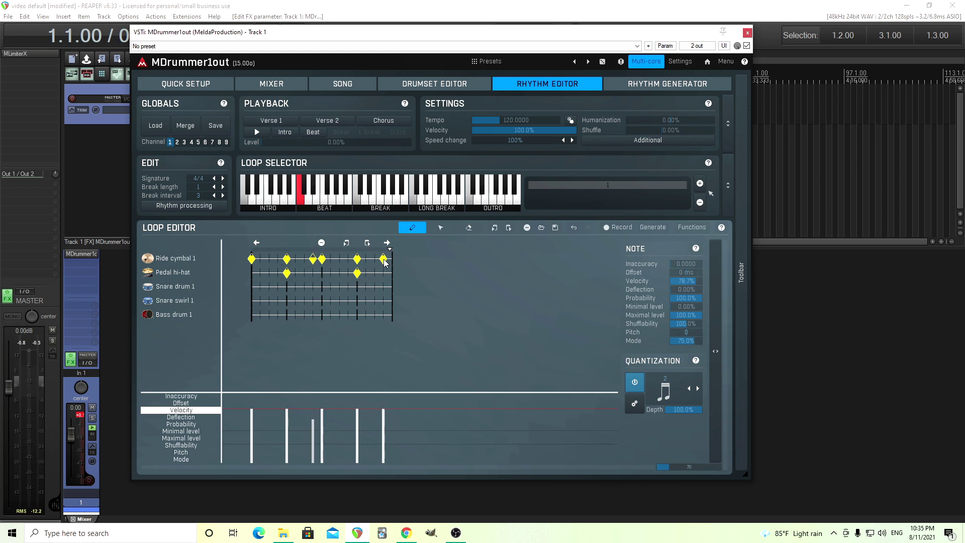
pyautogui.click(384, 419)
# Step: Audition the loop with Shuffle at -49%, try -100%, and reset Shuffle to 0%
pyautogui.click(256, 133)
pyautogui.moveTo(662, 130); pyautogui.dragTo(651, 130)
pyautogui.click(257, 132)
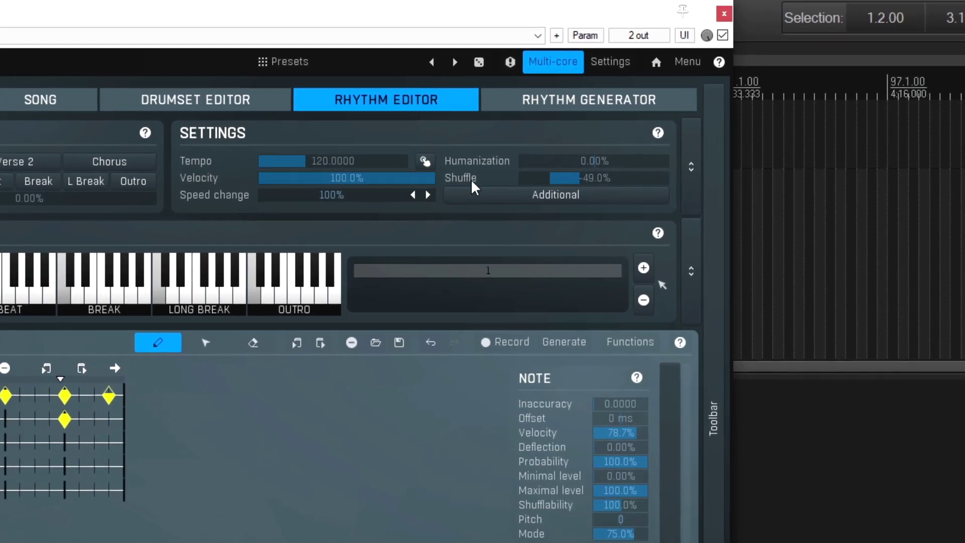
pyautogui.moveTo(561, 177); pyautogui.dragTo(561, 166)
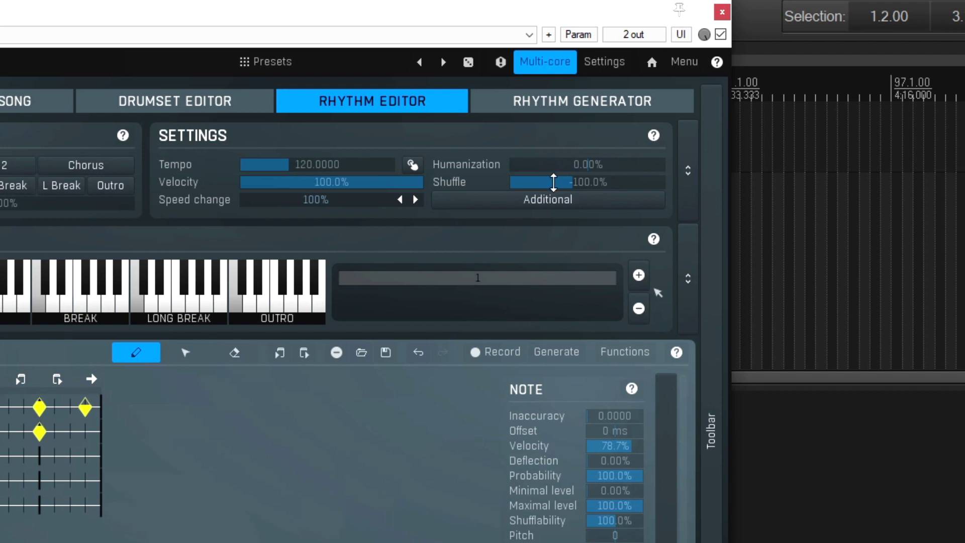
pyautogui.doubleClick(553, 182)
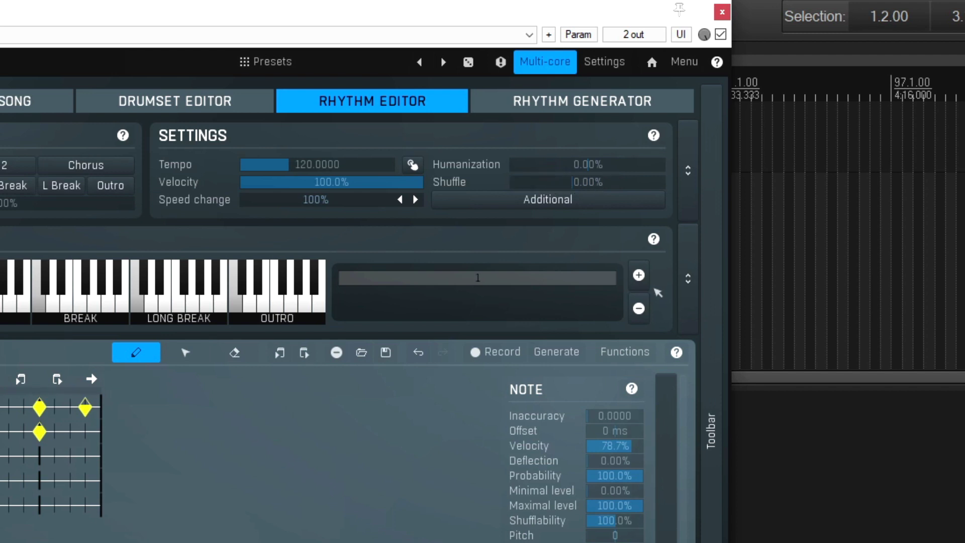
# Step: Try Shuffle at 150% and -54%, stop playback, and set Shuffle to 52%
pyautogui.moveTo(614, 183); pyautogui.dragTo(613, 171)
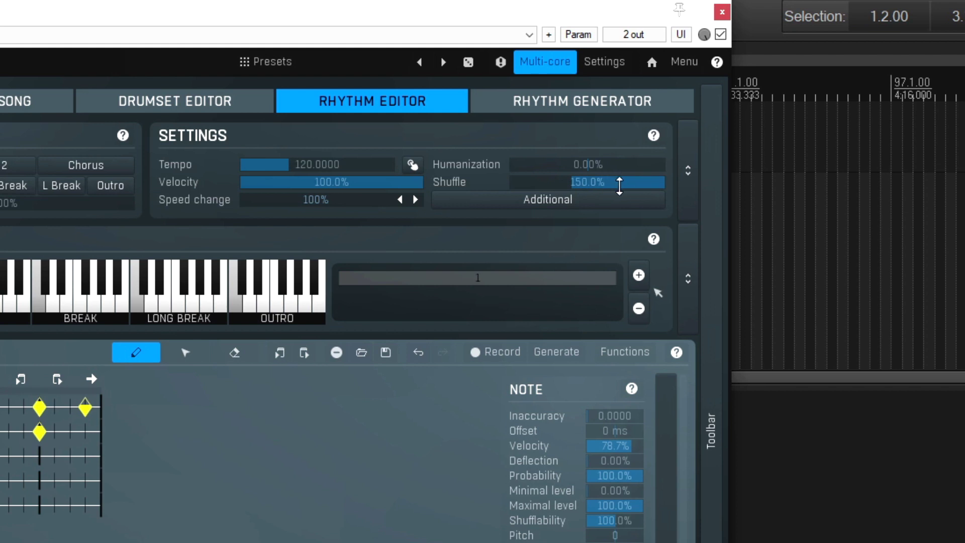
pyautogui.doubleClick(619, 185)
pyautogui.moveTo(619, 185); pyautogui.dragTo(620, 201)
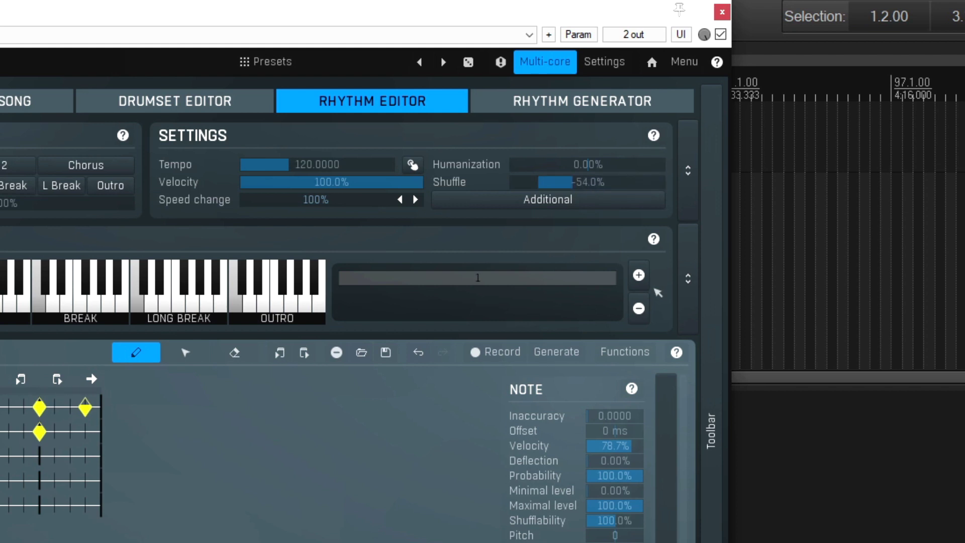
pyautogui.click(44, 166)
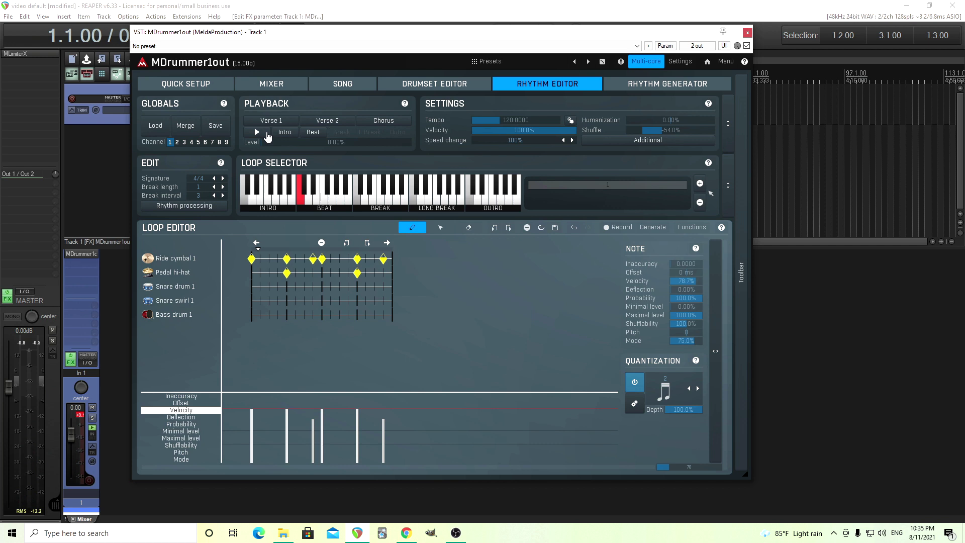
pyautogui.moveTo(659, 131)
pyautogui.mouseDown()
pyautogui.moveTo(672, 130)
pyautogui.moveTo(638, 131)
pyautogui.moveTo(652, 130)
pyautogui.mouseUp()
# Step: Copy the first beat loop to the 45.5% level beat slot and delete the unused tracks in both loops
pyautogui.rightClick(188, 314)
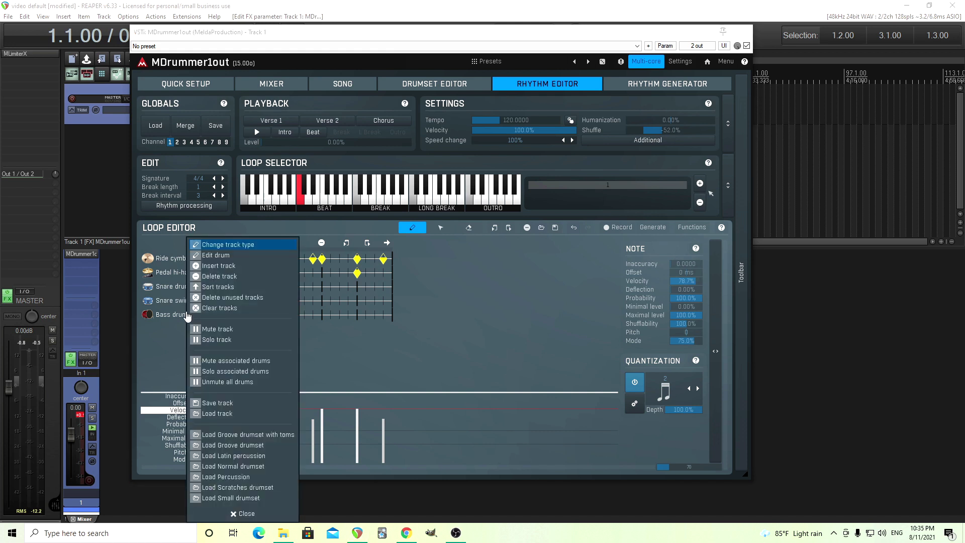
pyautogui.click(225, 298)
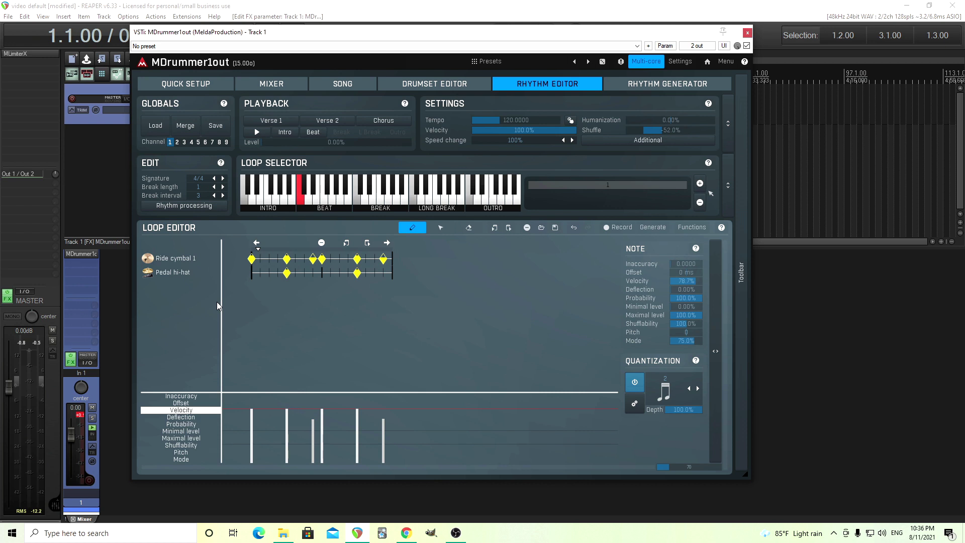
pyautogui.click(324, 200)
pyautogui.click(368, 243)
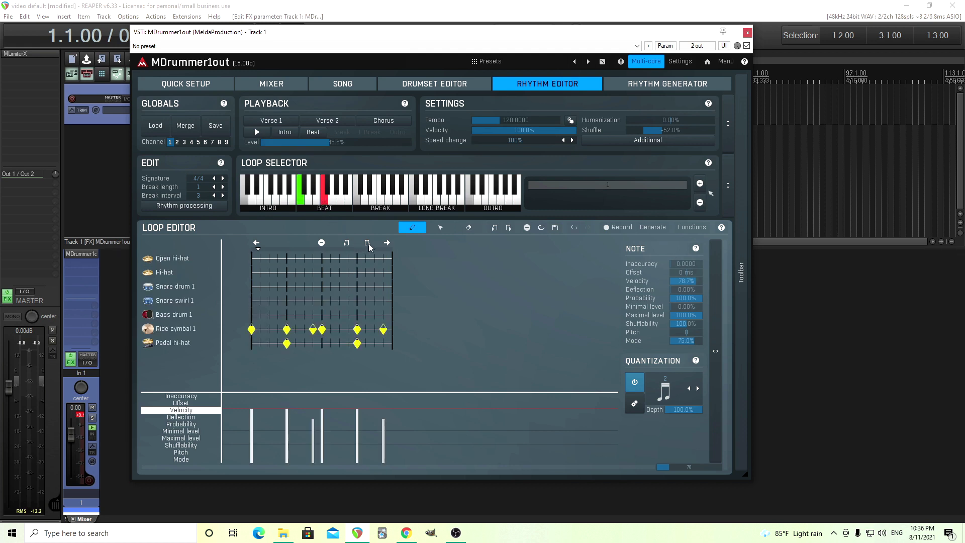
pyautogui.rightClick(184, 271)
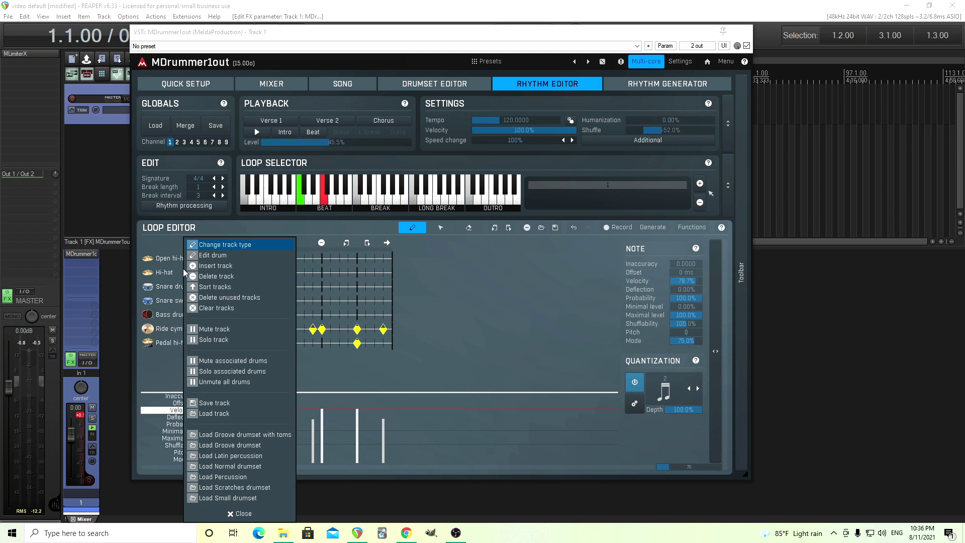
pyautogui.click(251, 295)
# Step: Insert a Ride bell track below the Pedal hi-hat in the 45.5% level loop
pyautogui.rightClick(185, 300)
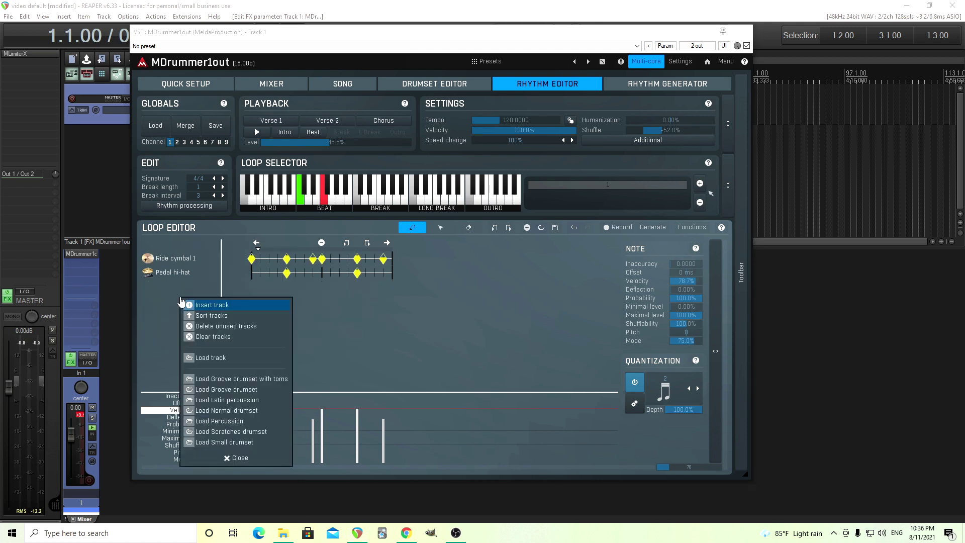
pyautogui.click(230, 305)
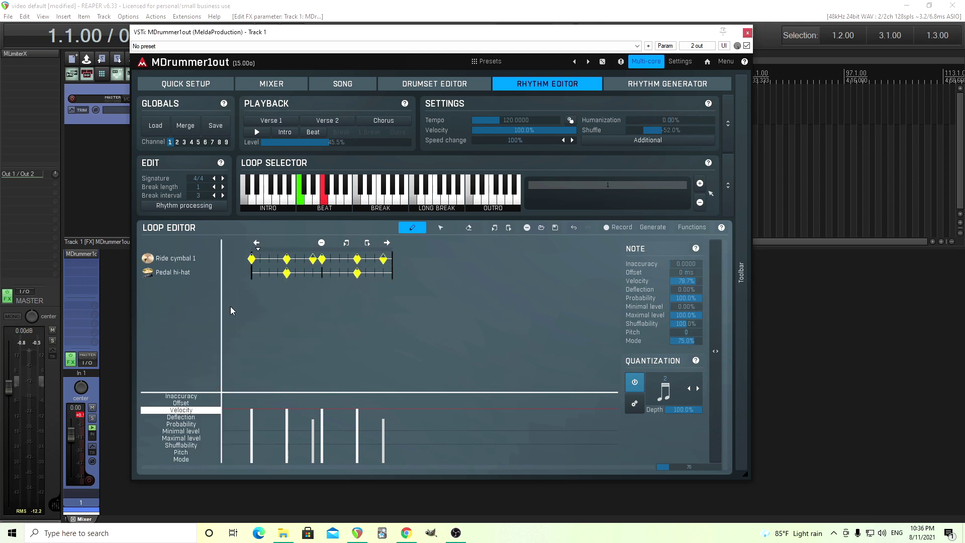
pyautogui.click(495, 279)
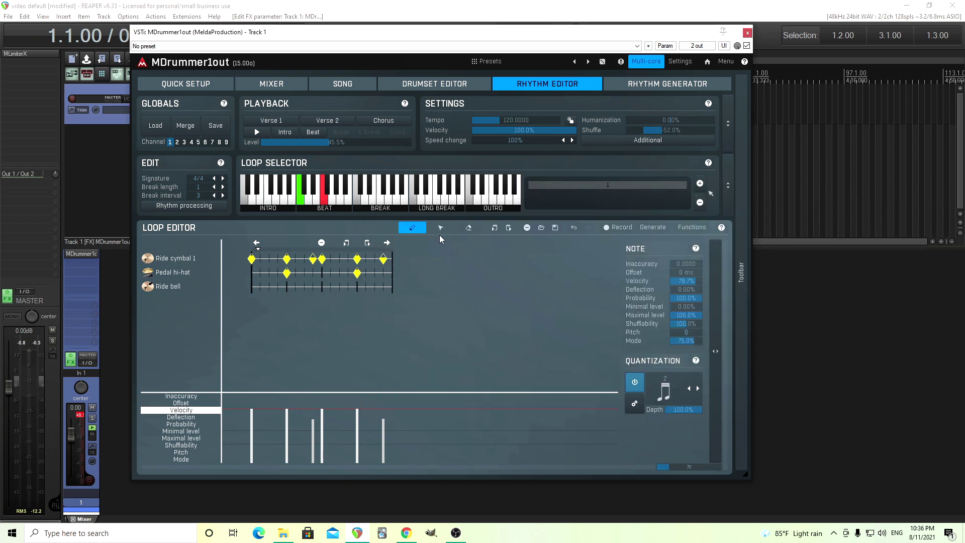
# Step: Move the ride cymbal hit on the last sixteenth of beat 2 to the Ride bell track and audition the loop
pyautogui.click(440, 228)
pyautogui.click(312, 260)
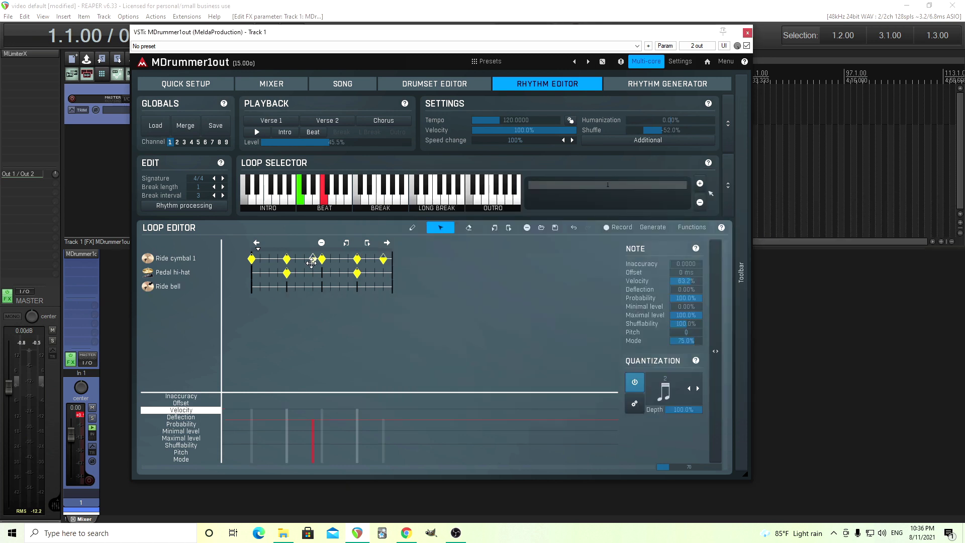
pyautogui.moveTo(312, 260); pyautogui.dragTo(312, 287)
pyautogui.click(257, 131)
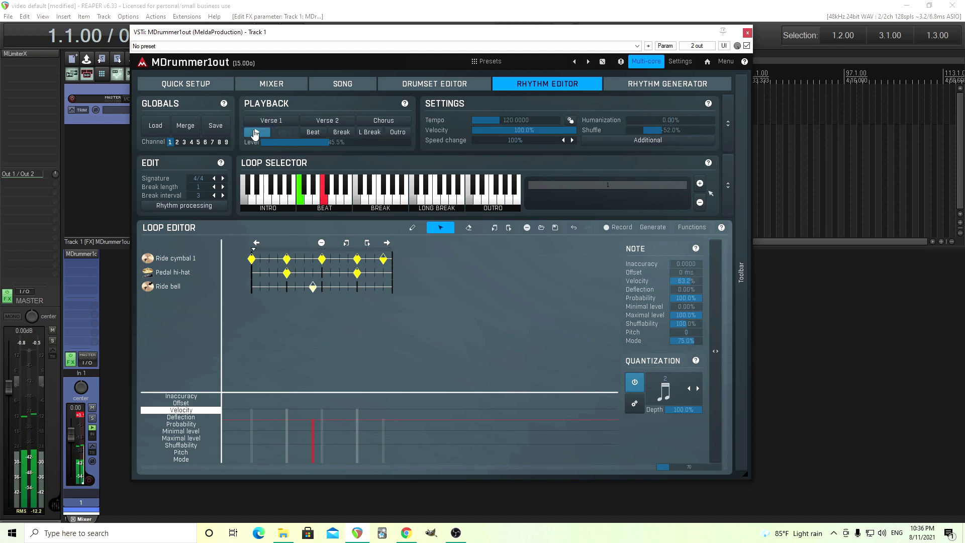
pyautogui.click(256, 132)
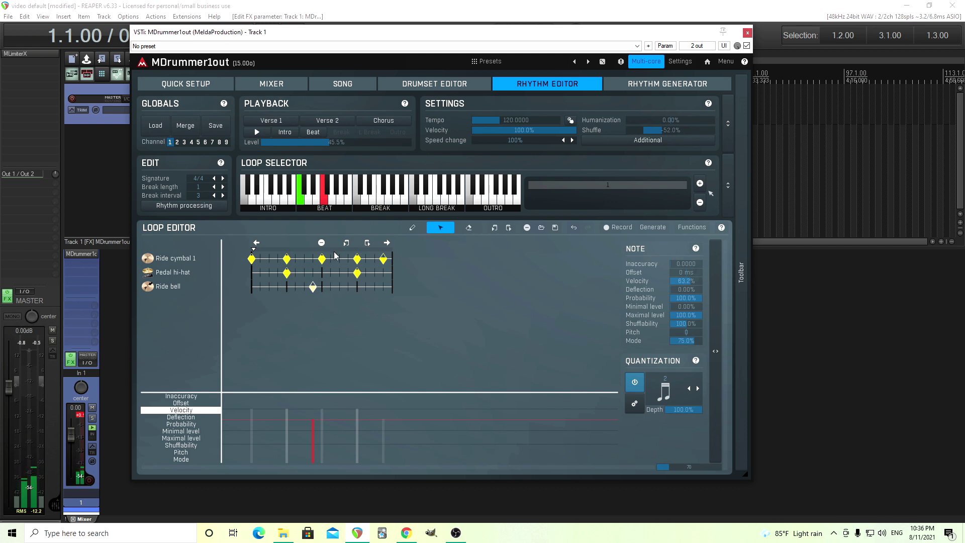
pyautogui.click(339, 314)
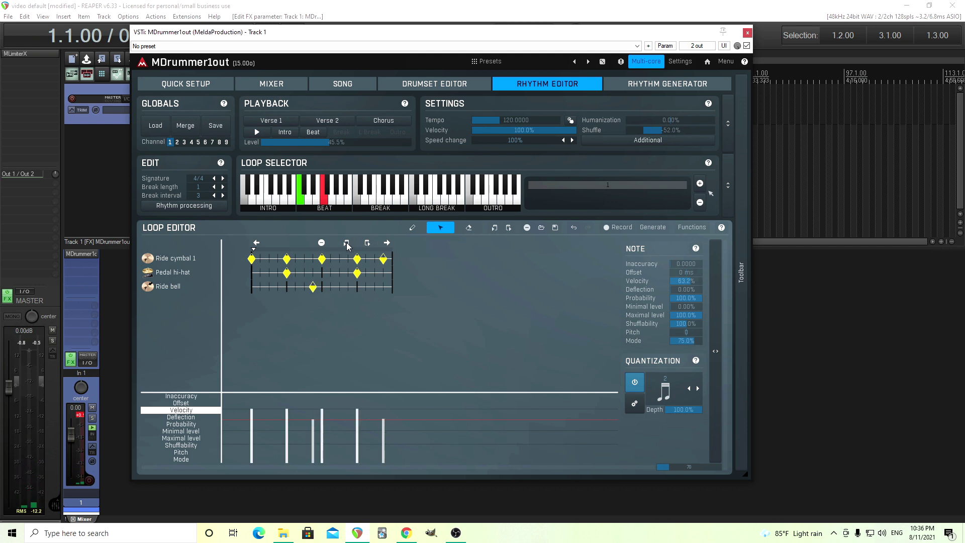
# Step: Copy the 45.5% level loop to the 81.8% level beat slot and delete its unused tracks
pyautogui.click(341, 203)
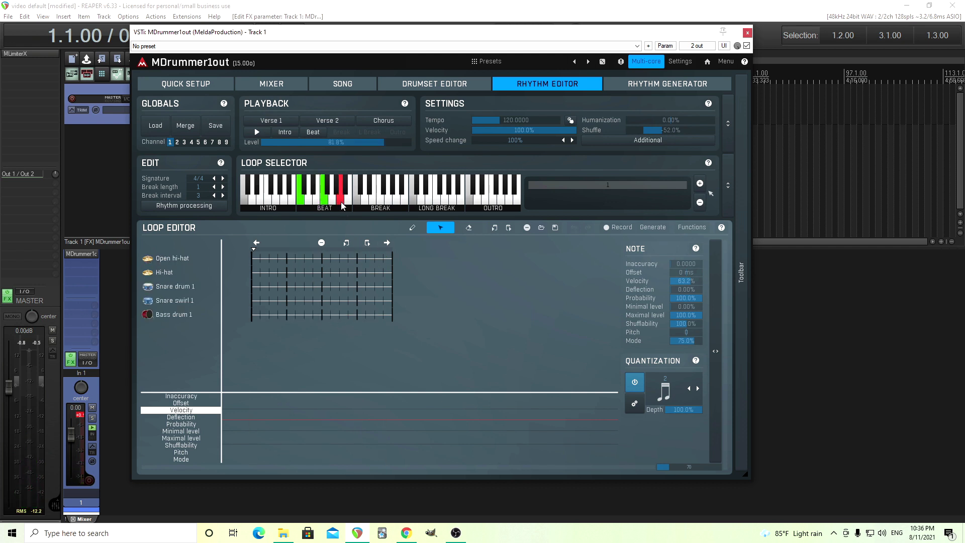
pyautogui.click(368, 243)
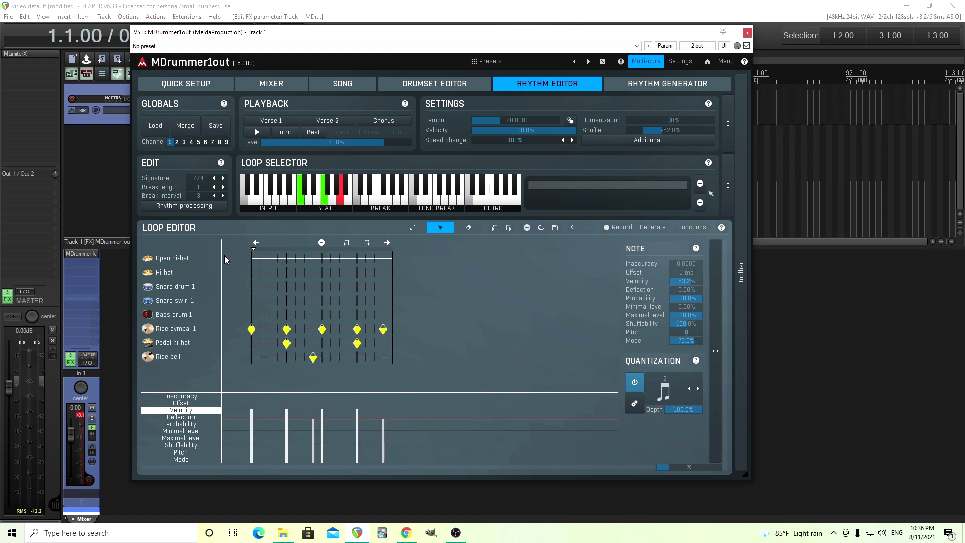
pyautogui.rightClick(188, 265)
pyautogui.click(234, 297)
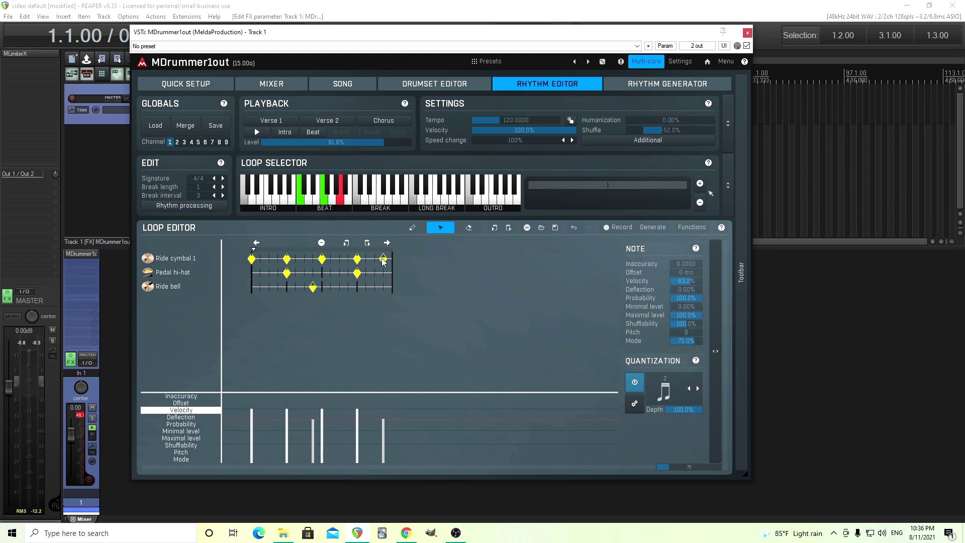
# Step: Move the ride cymbal hit on the last sixteenth of beat 4 to the Ride bell track and audition the loop
pyautogui.moveTo(383, 258); pyautogui.dragTo(383, 287)
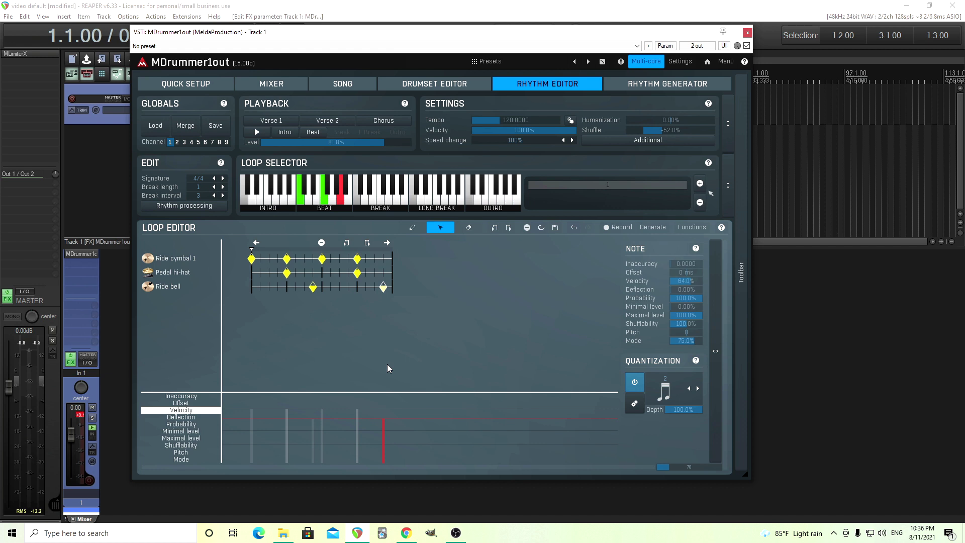
pyautogui.click(252, 135)
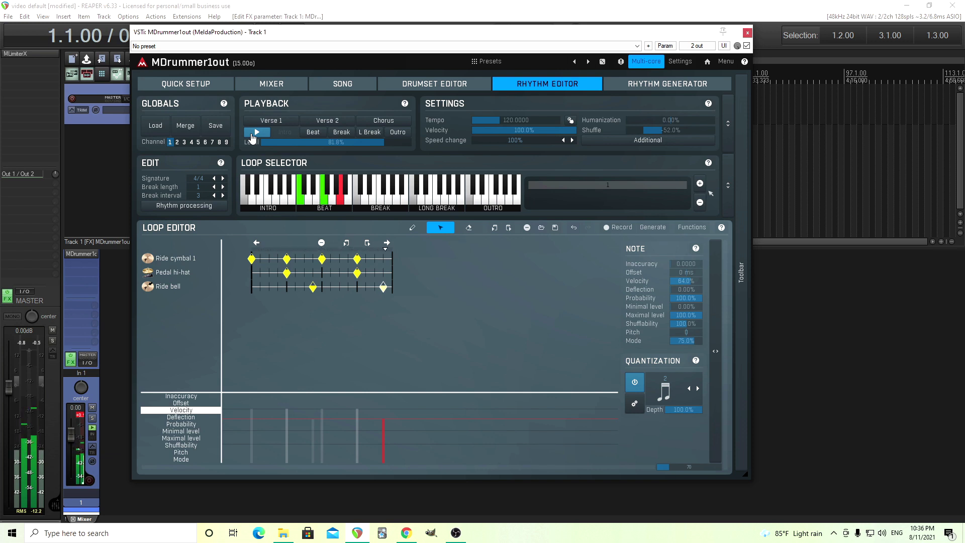
pyautogui.click(255, 133)
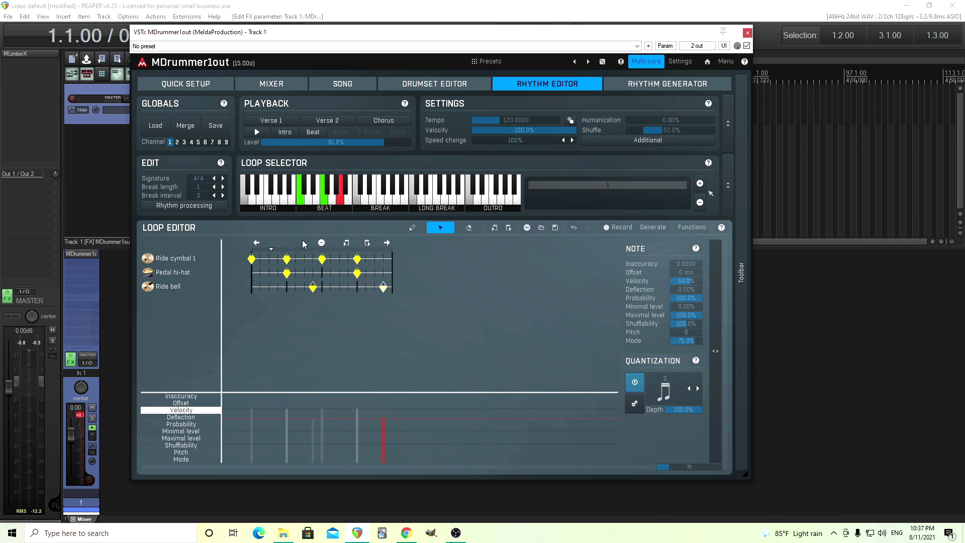
# Step: Compare the loops stored on the beat keys from the lowest level to the highest
pyautogui.click(303, 202)
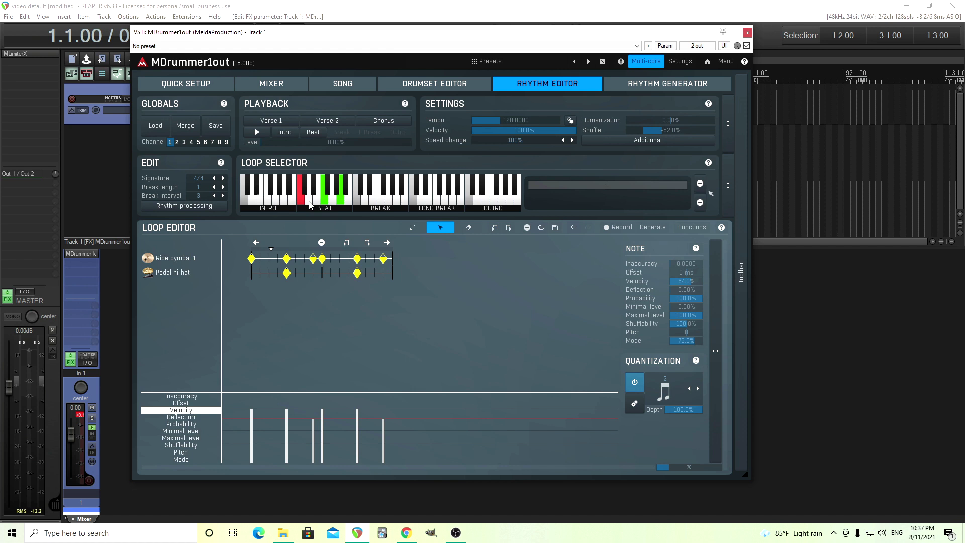
pyautogui.click(323, 201)
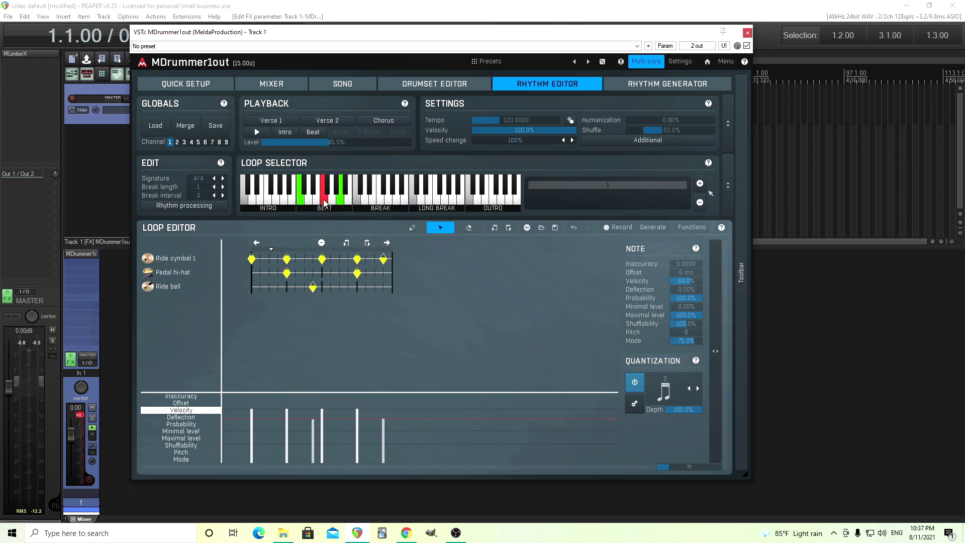
pyautogui.click(333, 200)
pyautogui.click(340, 201)
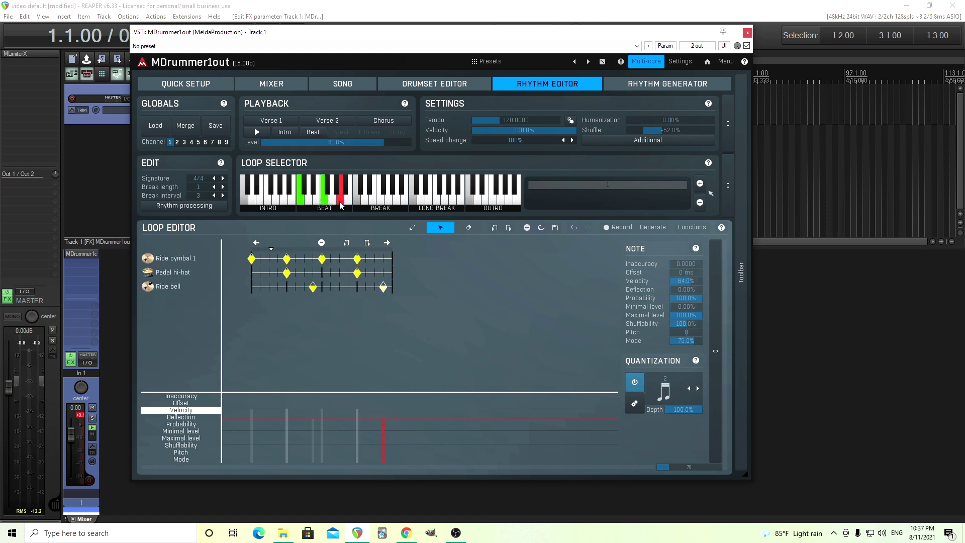
pyautogui.click(347, 202)
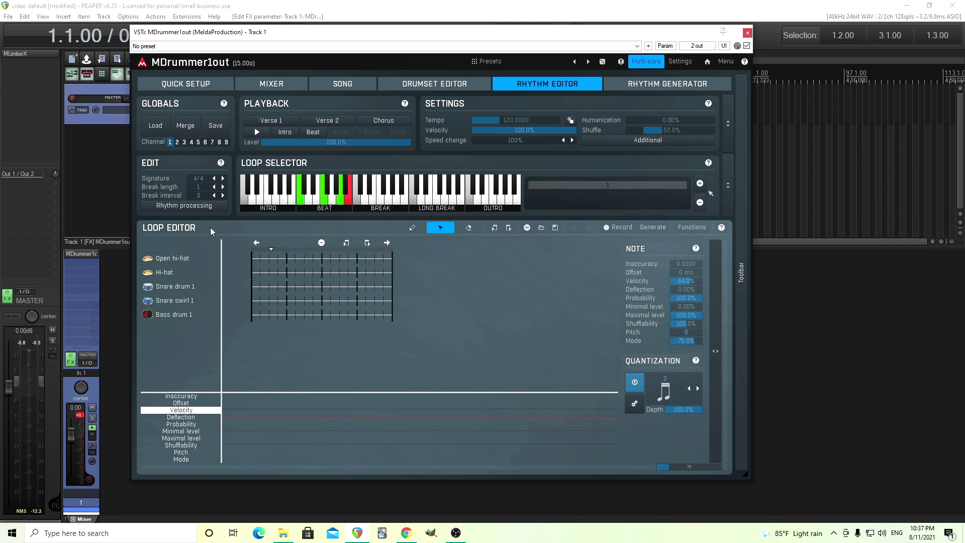
# Step: View the saved rhythms in the Fred Fusion and Jazz folders of the Save Rhythm dialog, and cancel the save
pyautogui.click(214, 130)
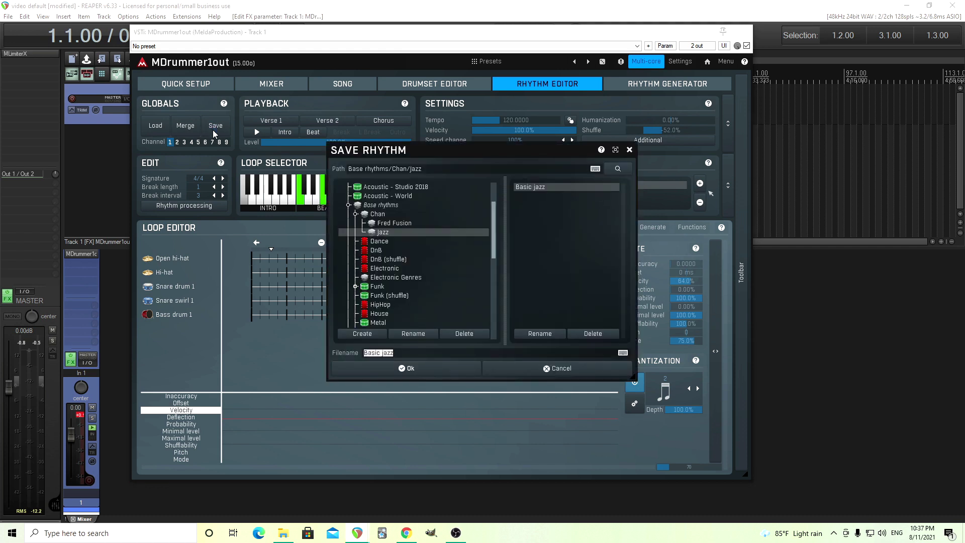
pyautogui.click(382, 225)
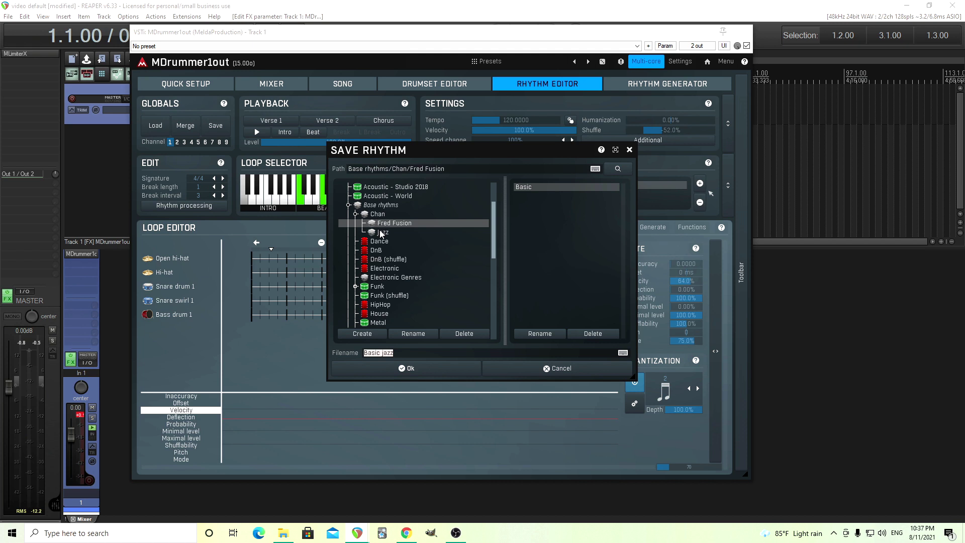
pyautogui.click(381, 233)
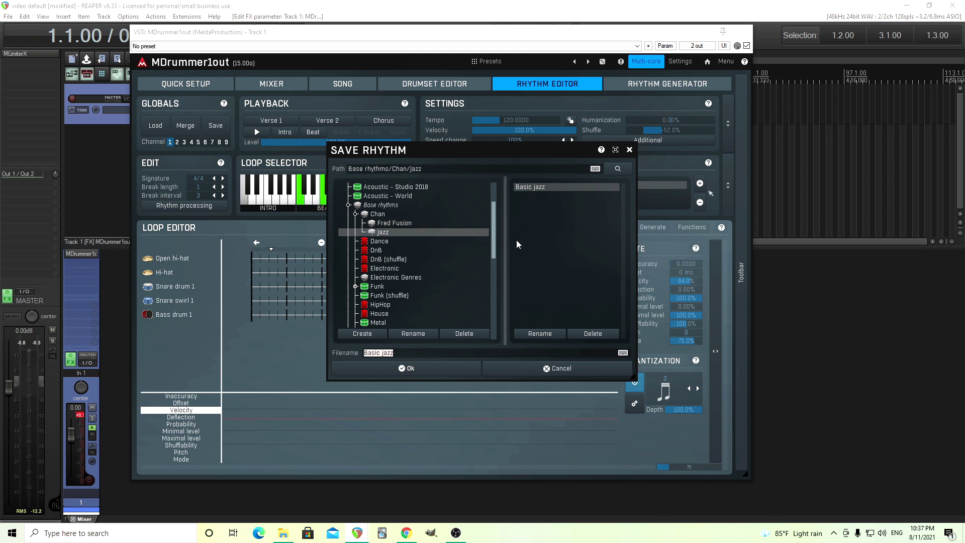
pyautogui.click(552, 369)
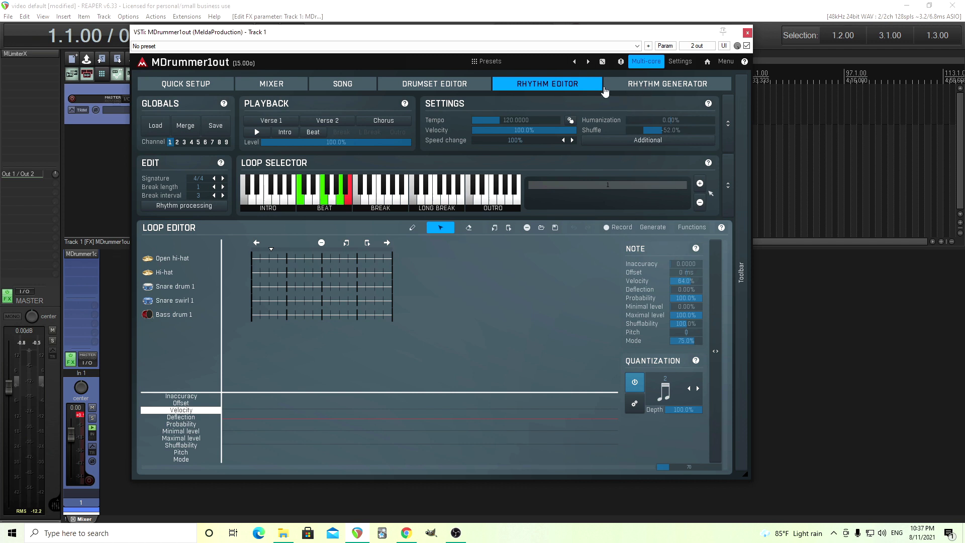
# Step: Switch to the Rhythm Generator and change the Snare drum 2 track of the essential beat to Snare swirl 1
pyautogui.click(627, 84)
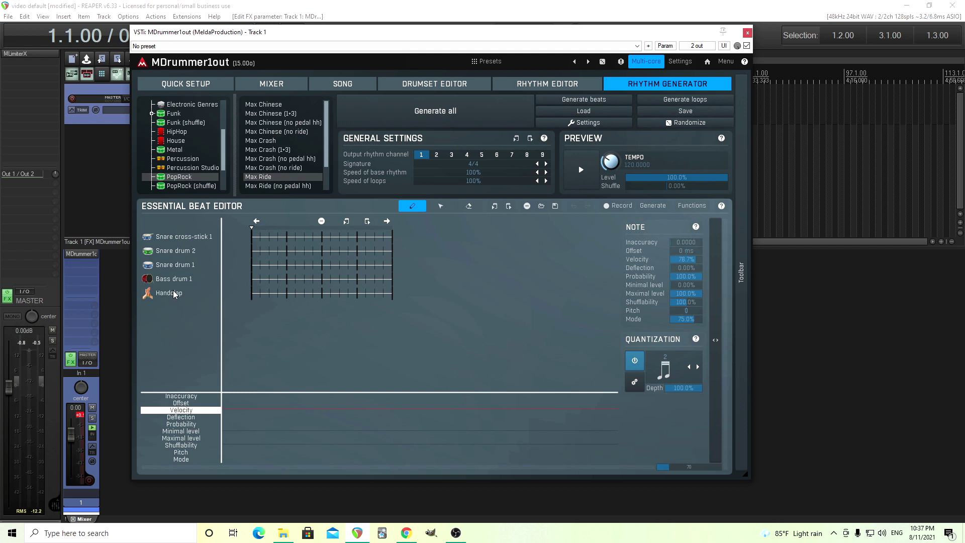
pyautogui.rightClick(180, 255)
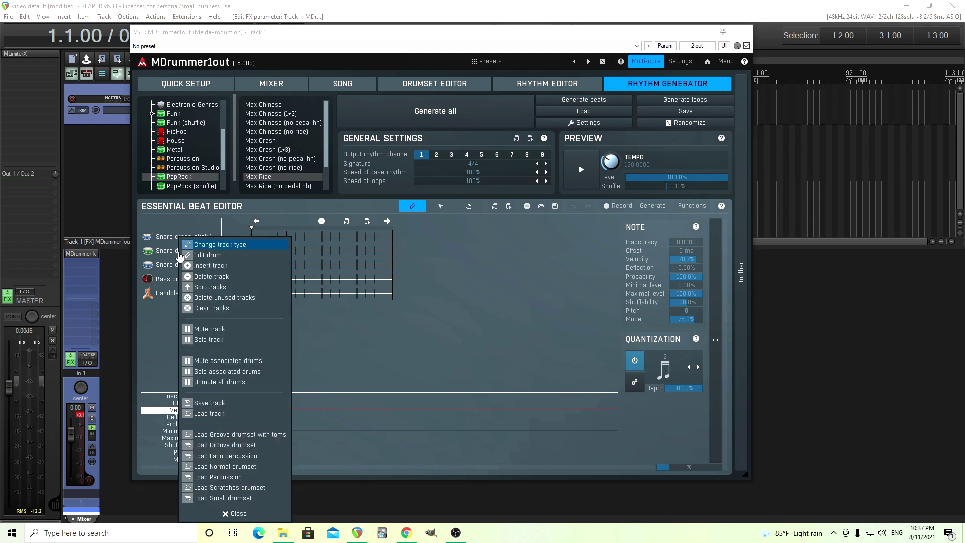
pyautogui.click(194, 246)
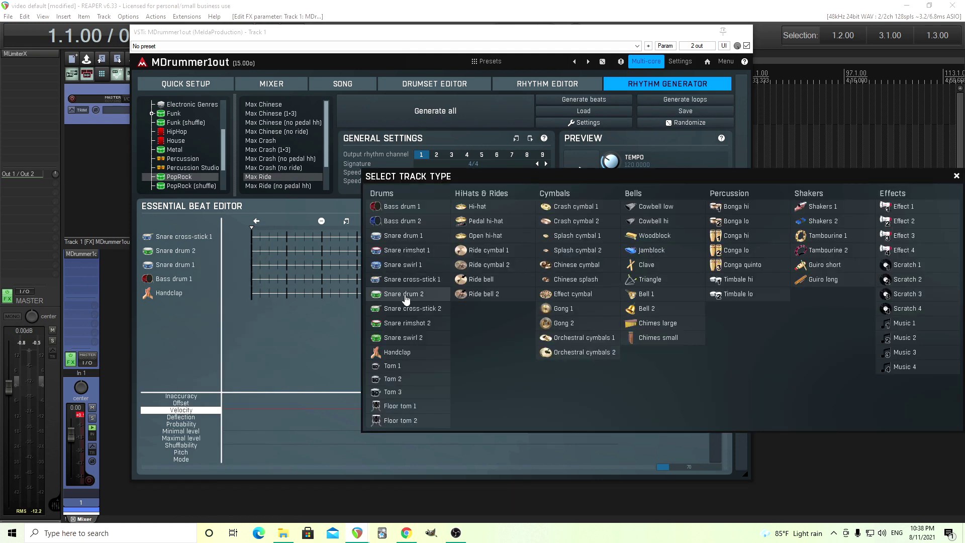
pyautogui.click(414, 265)
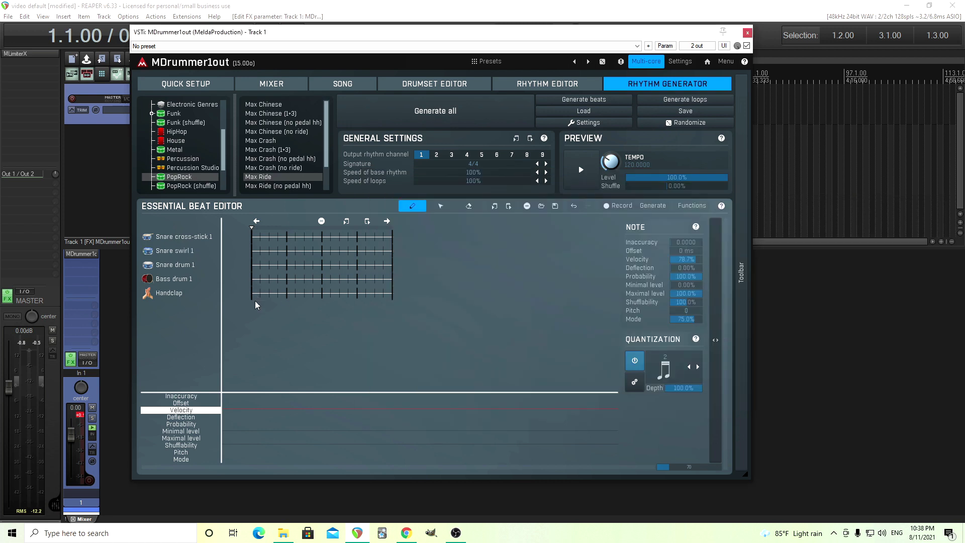
# Step: Change the Snare cross-stick 1 track to Tom 2 and Handclap to Tom 3, and sort the tracks
pyautogui.rightClick(191, 240)
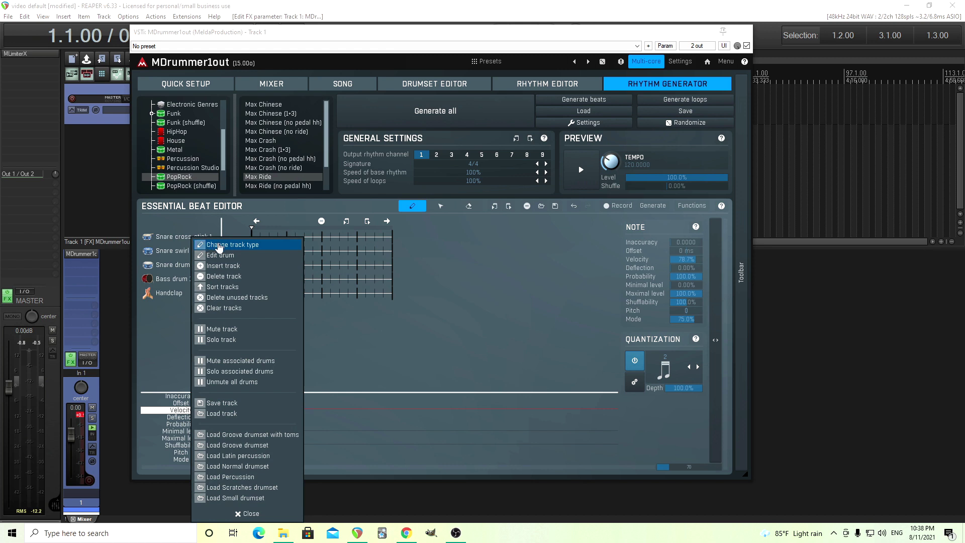
pyautogui.click(218, 244)
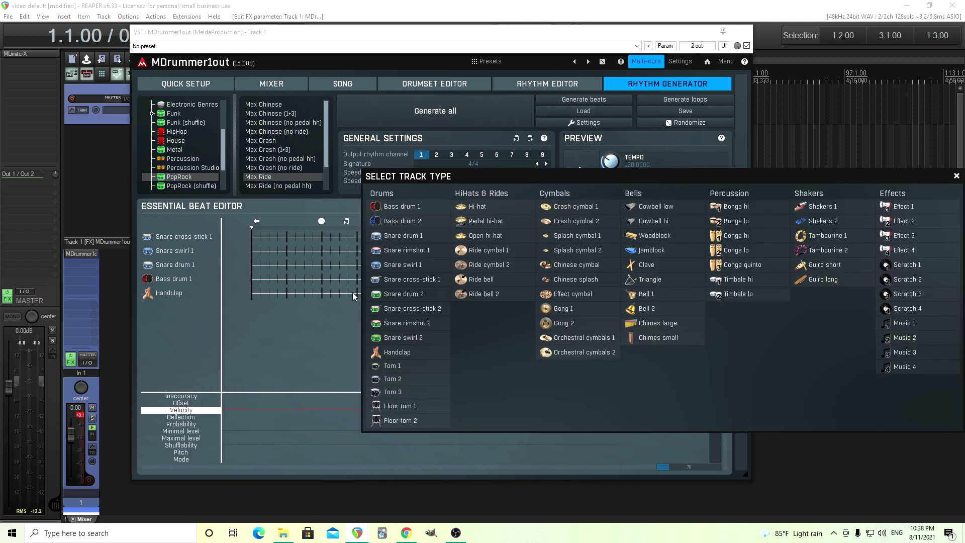
pyautogui.click(408, 379)
pyautogui.rightClick(196, 303)
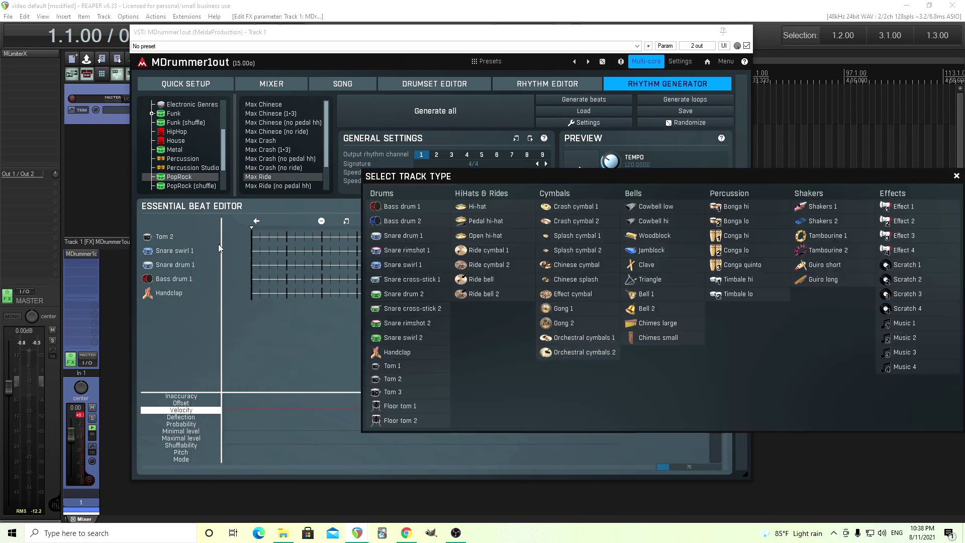
pyautogui.click(219, 243)
pyautogui.click(415, 392)
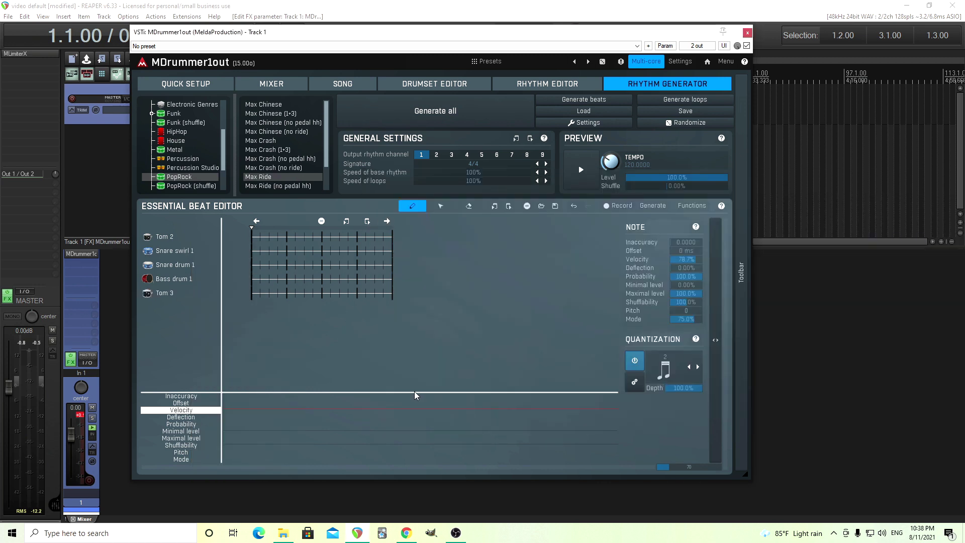
pyautogui.rightClick(191, 283)
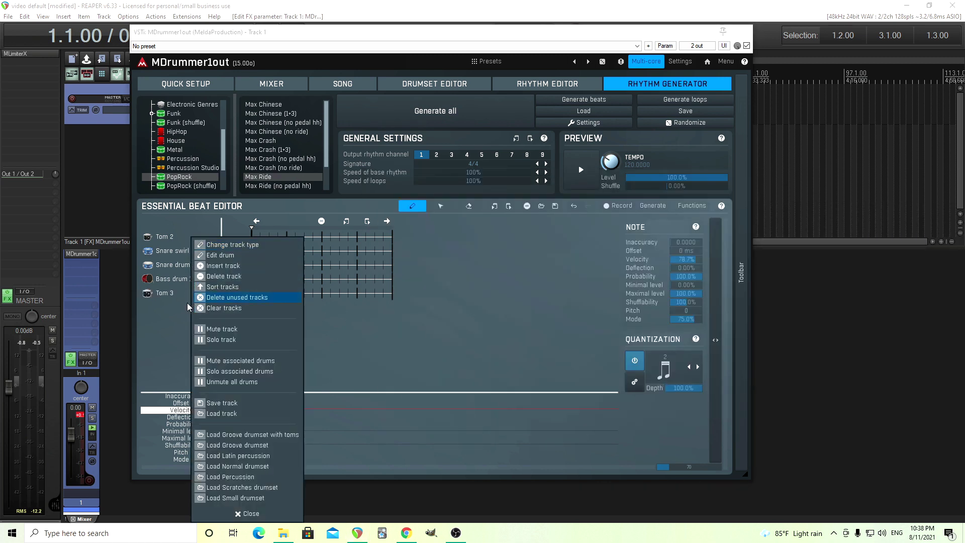
pyautogui.click(236, 288)
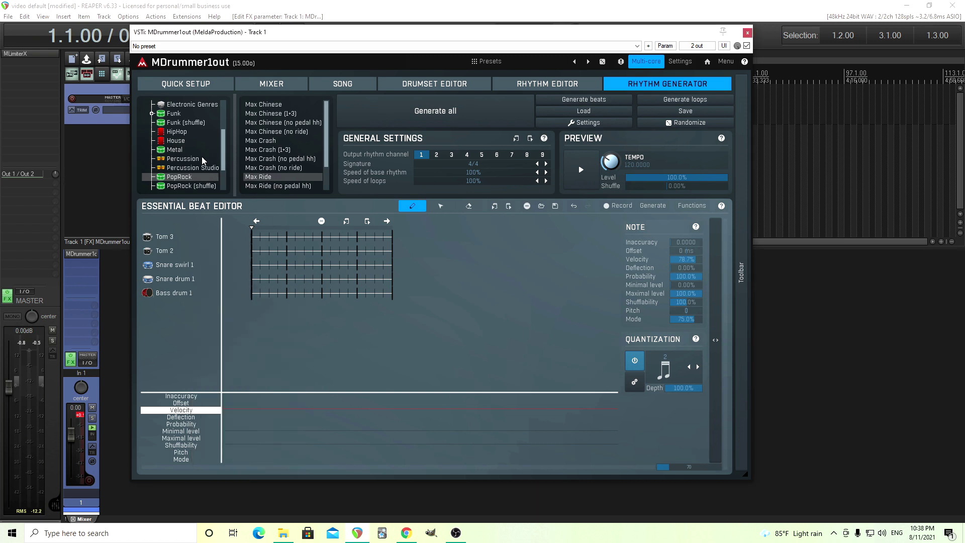
# Step: Select the Basic jazz base rhythm from the Jazz folder under Chan
pyautogui.scroll(3, 220, 142)
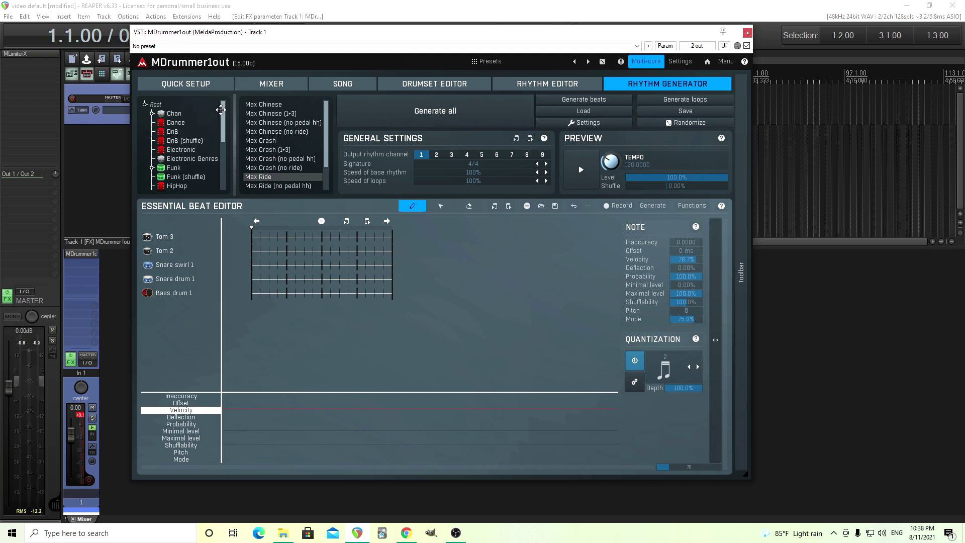
pyautogui.click(151, 114)
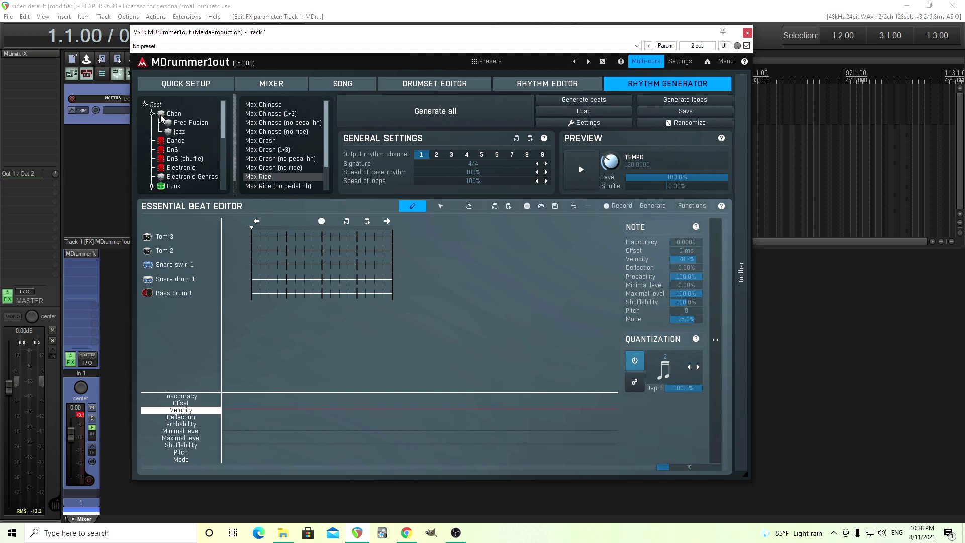
pyautogui.click(173, 129)
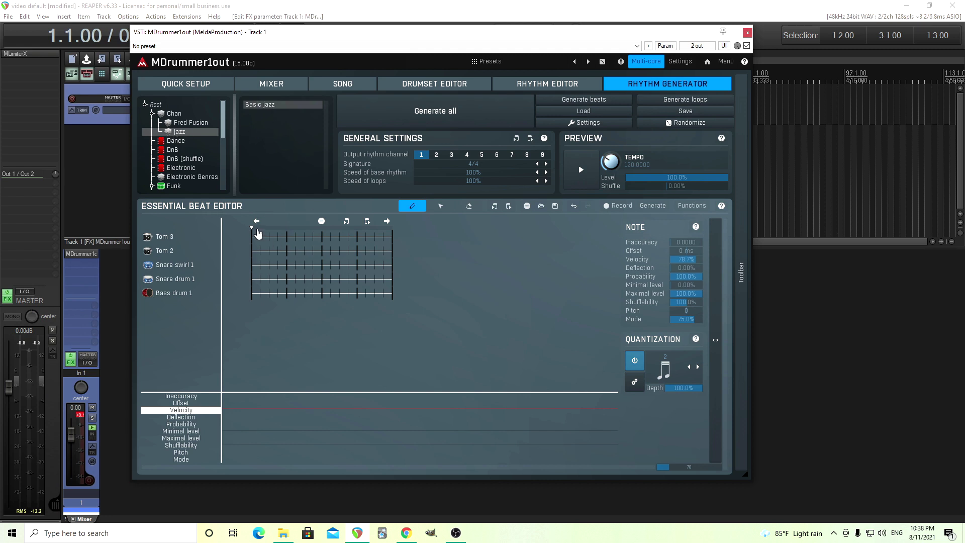
# Step: Place essential beat notes: Snare swirl 1 on beat 1, Snare drum 1 before beat 2, two Bass drum 1, one Tom 2 and two Tom 3
pyautogui.click(252, 265)
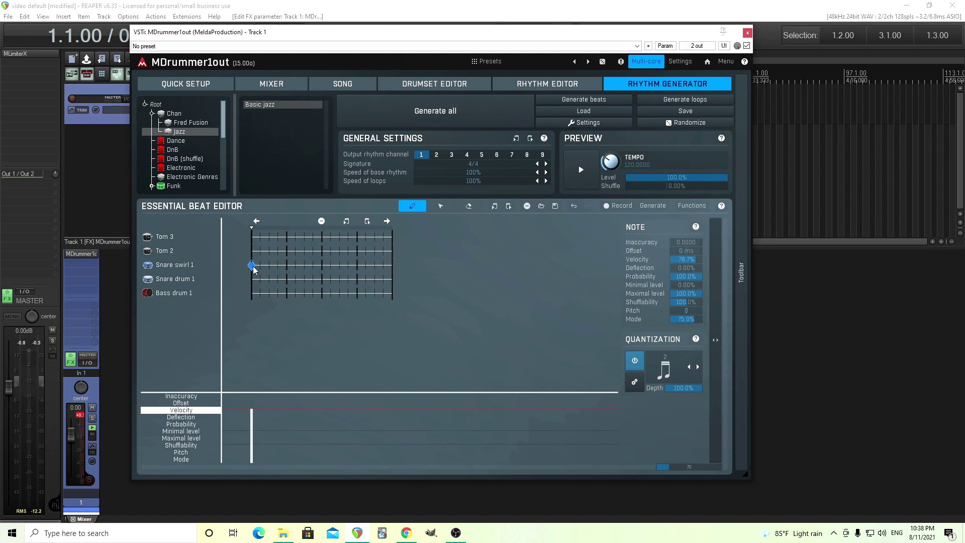
pyautogui.click(280, 279)
pyautogui.click(287, 294)
pyautogui.click(348, 293)
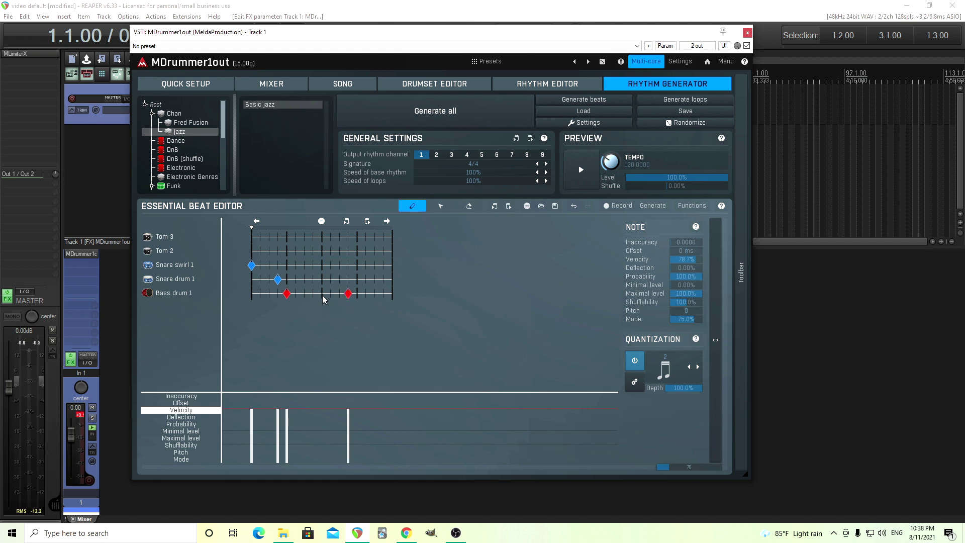
pyautogui.click(322, 252)
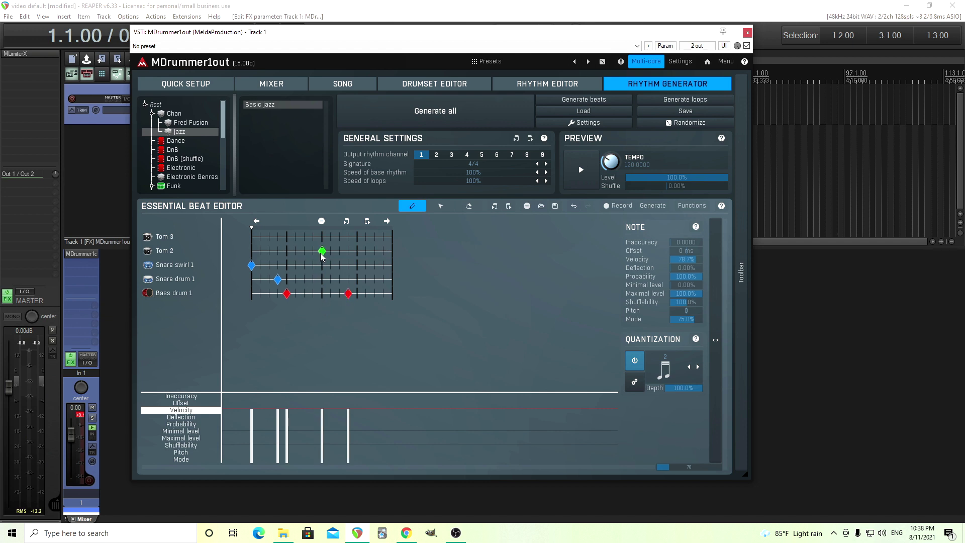
pyautogui.click(383, 237)
pyautogui.click(357, 237)
# Step: Preview the essential beat with the shuffle at -54% and the tempo at 154.8
pyautogui.click(576, 174)
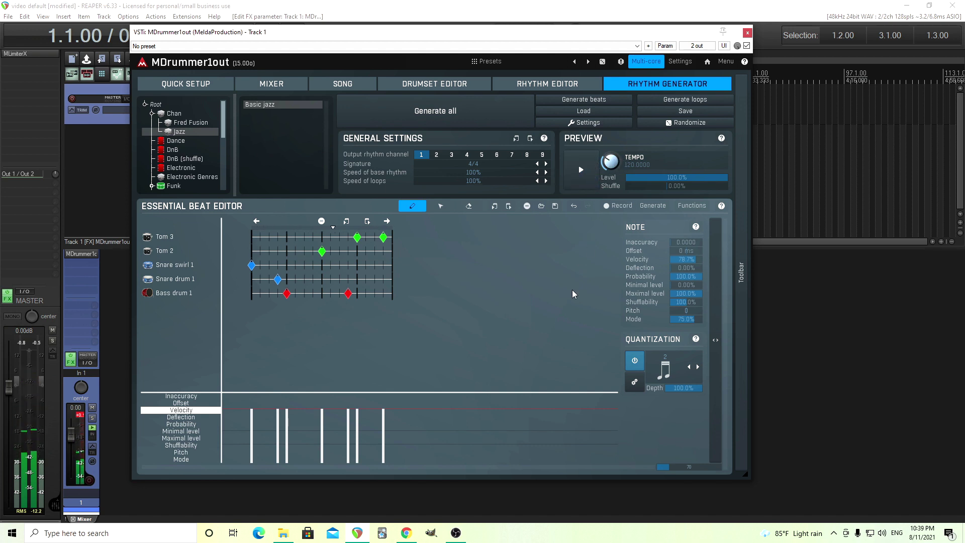
pyautogui.moveTo(666, 186); pyautogui.dragTo(606, 161)
pyautogui.click(580, 181)
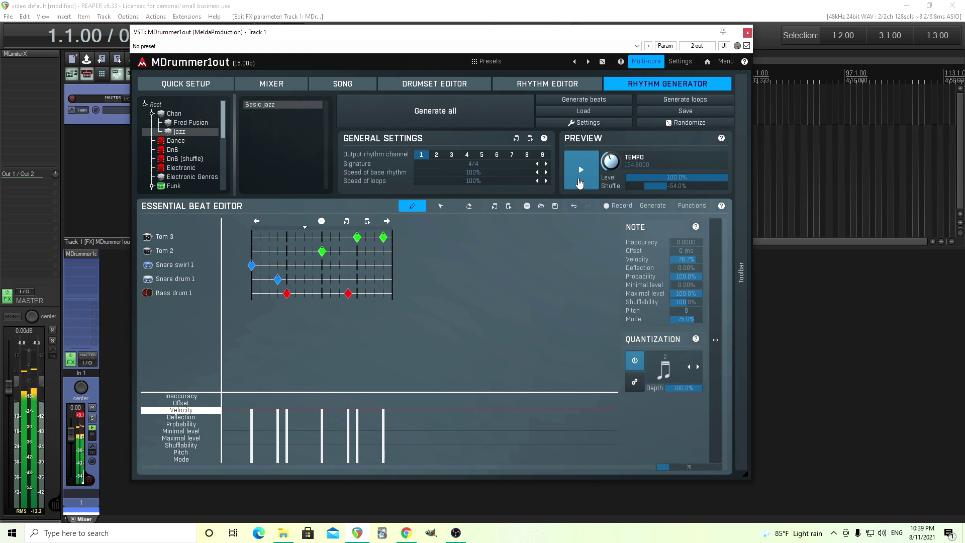
pyautogui.click(580, 182)
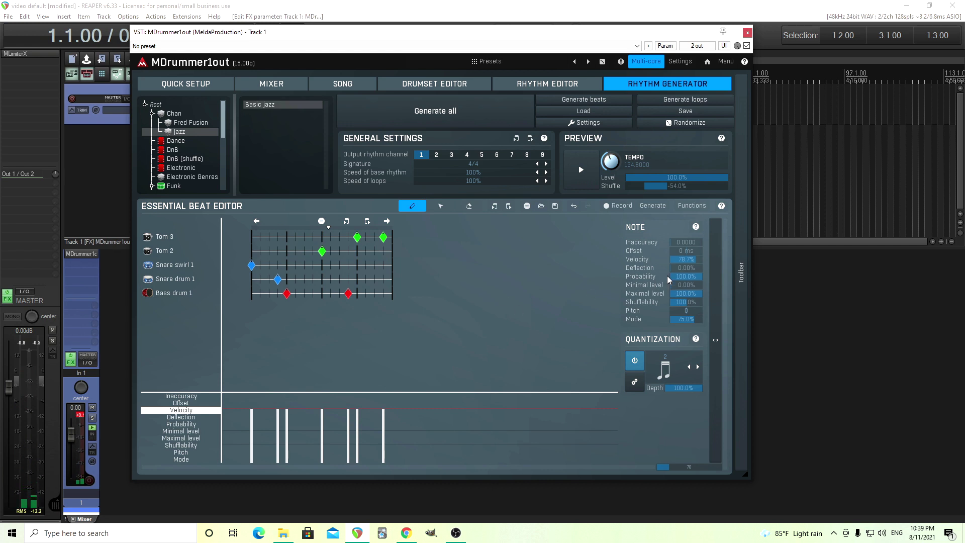
# Step: Set all notes of the essential beat to 3.4% deflection and about 50% probability
pyautogui.click(437, 208)
pyautogui.moveTo(413, 318); pyautogui.dragTo(248, 233)
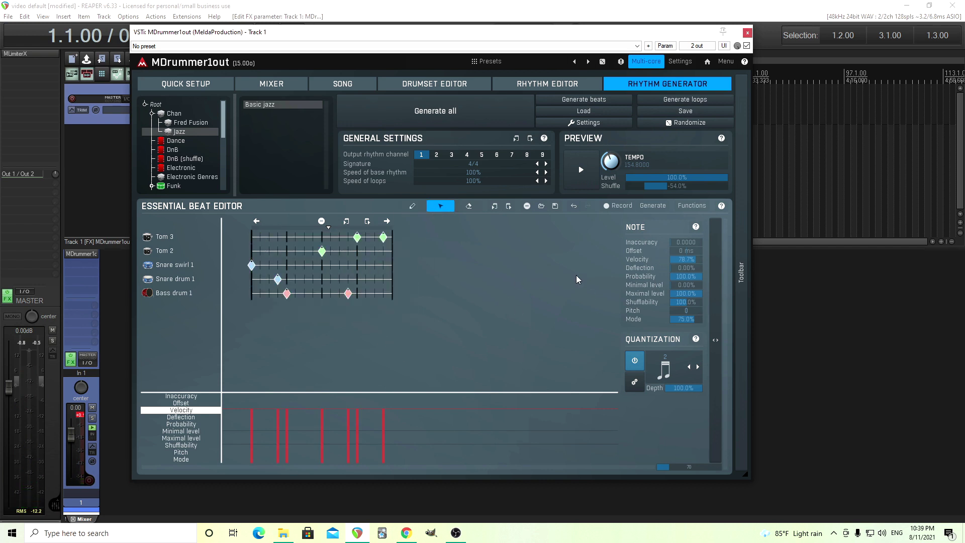
pyautogui.moveTo(686, 268); pyautogui.dragTo(687, 265)
pyautogui.moveTo(696, 276); pyautogui.dragTo(696, 295)
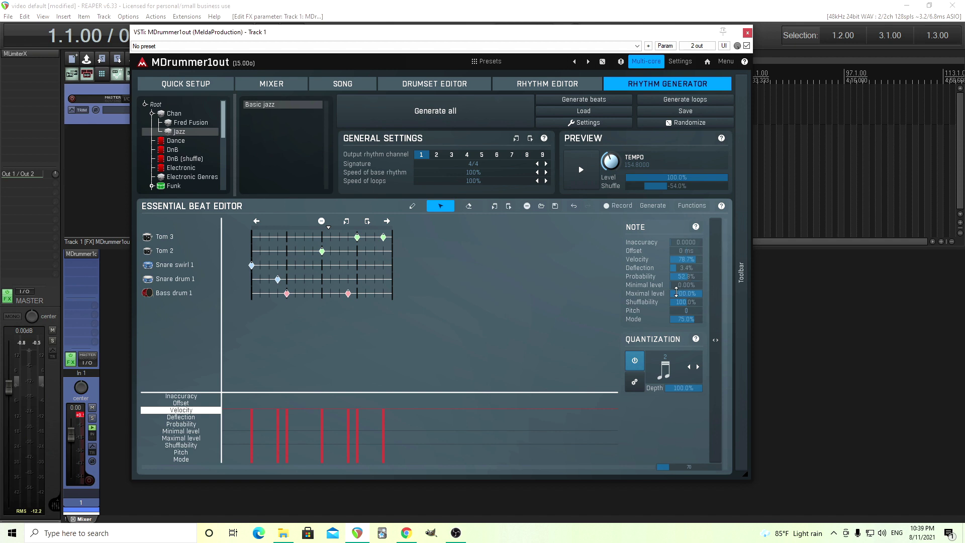
pyautogui.moveTo(696, 277); pyautogui.dragTo(696, 278)
pyautogui.click(411, 328)
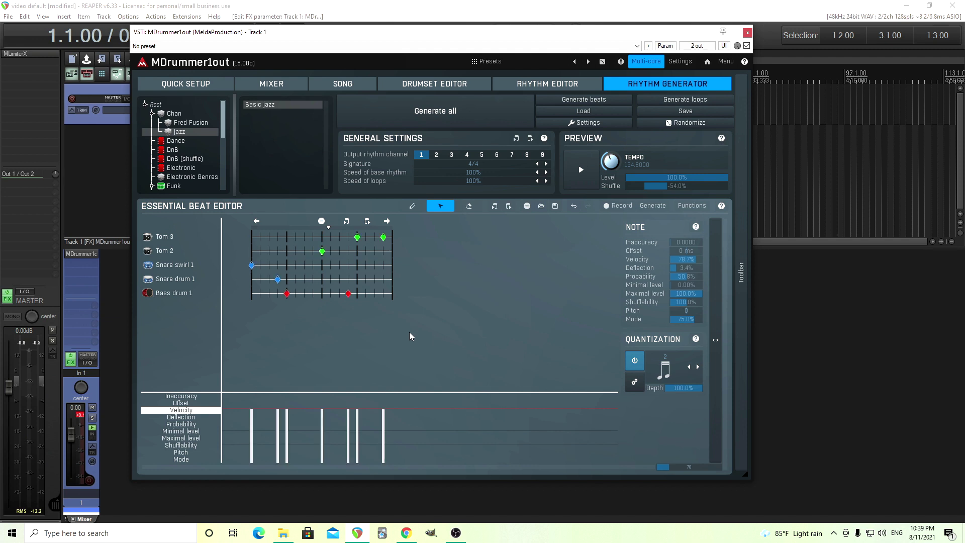
# Step: Lower the probability of the Snare drum 1 note and of the second Bass drum 1 note
pyautogui.click(278, 279)
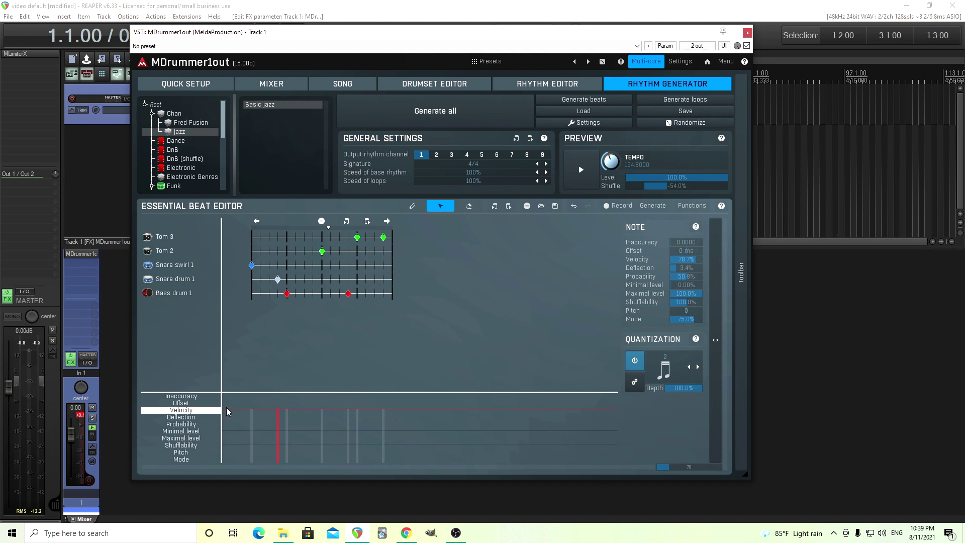
pyautogui.click(199, 425)
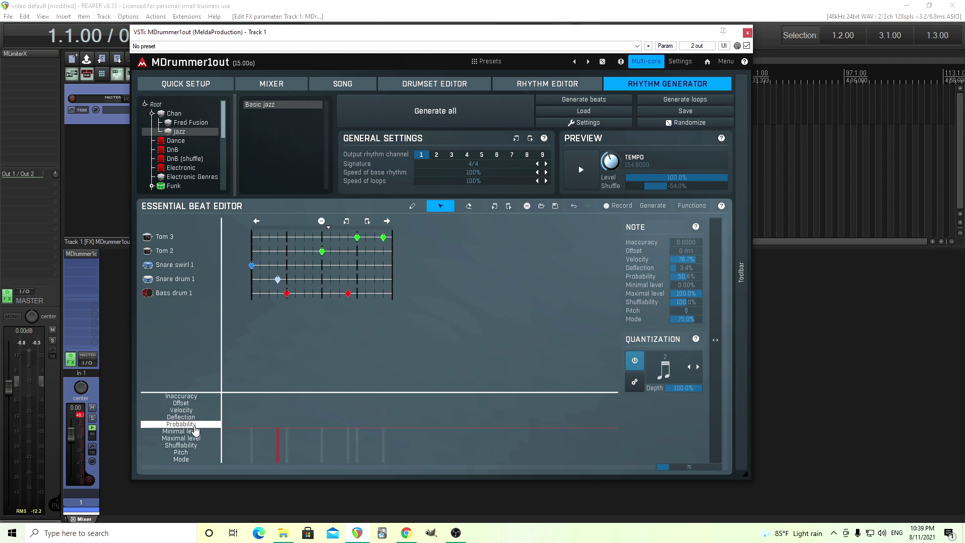
pyautogui.click(278, 440)
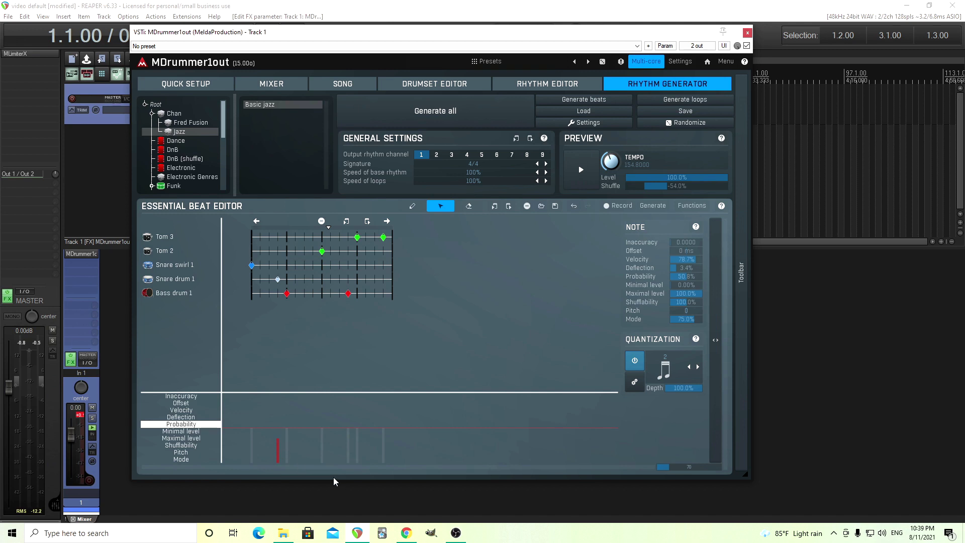
pyautogui.click(349, 294)
pyautogui.click(348, 435)
# Step: Raise the probability of the Tom 2 note and preview the beat at a tempo of 160.6
pyautogui.click(322, 251)
pyautogui.moveTo(603, 162); pyautogui.dragTo(603, 149)
pyautogui.click(583, 174)
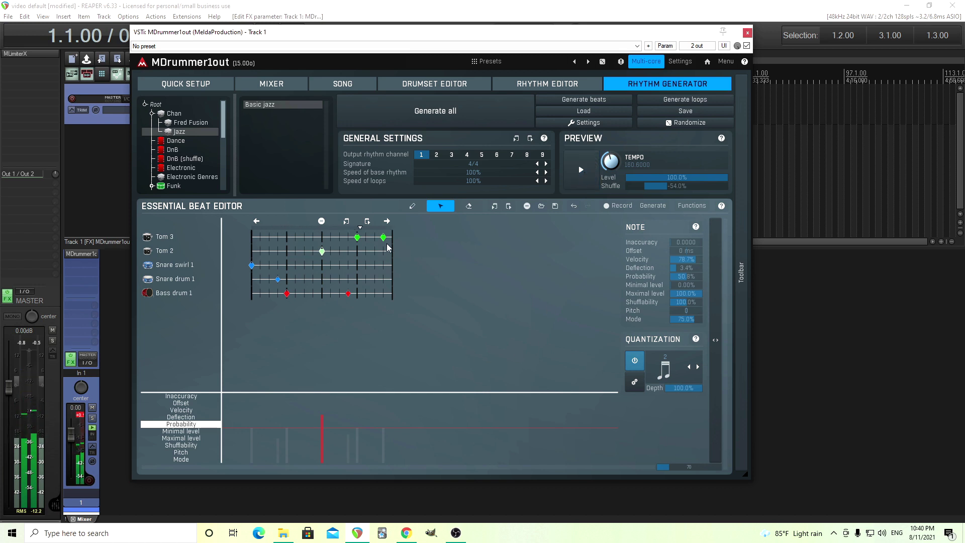
# Step: Lower the probability of the last Tom 3 note to about 19%
pyautogui.click(357, 237)
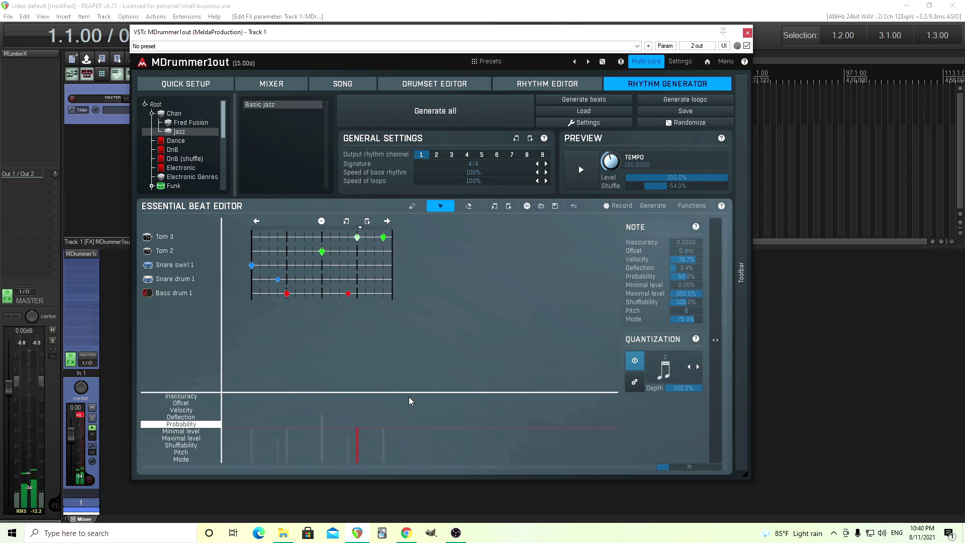
pyautogui.click(384, 237)
pyautogui.click(383, 458)
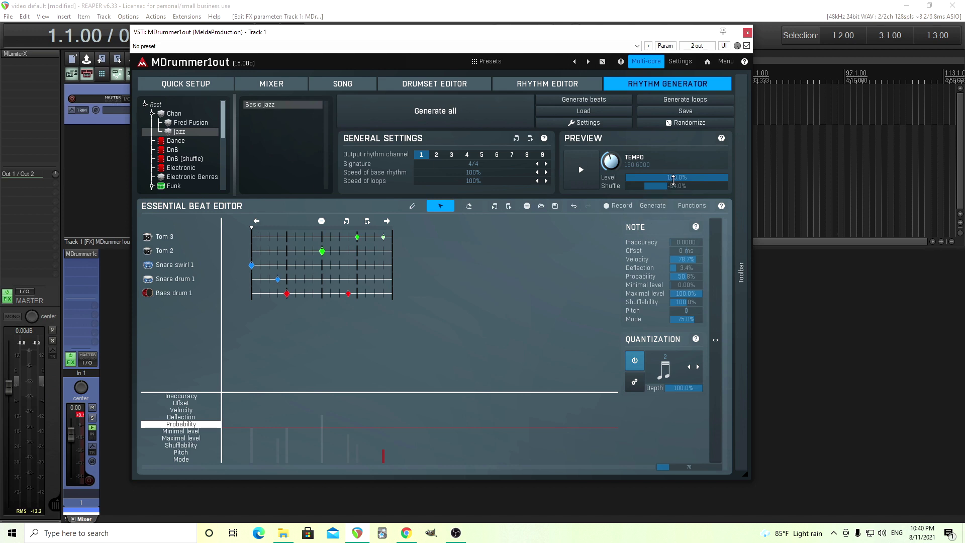
# Step: Review the generator's advanced settings without changing them, and generate all loops of the rhythm
pyautogui.click(583, 123)
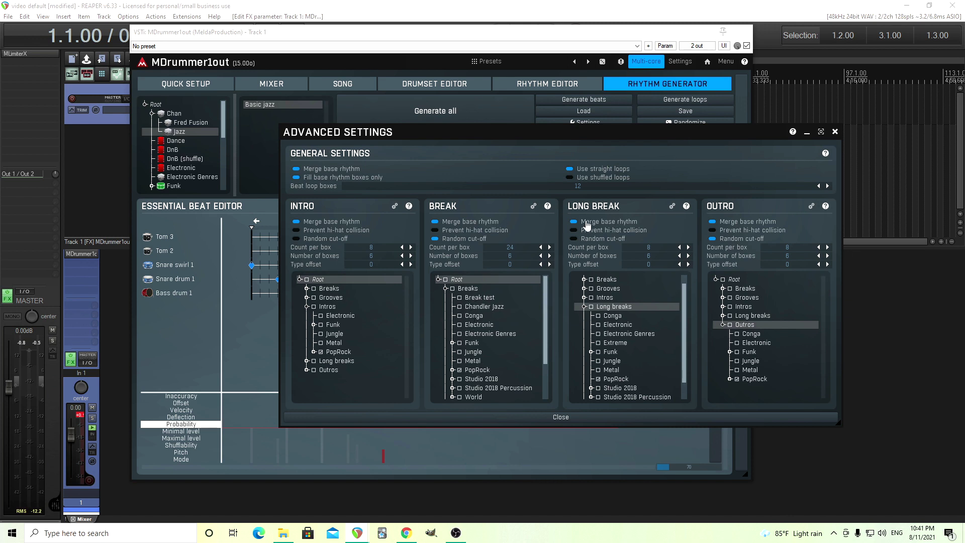
pyautogui.click(835, 131)
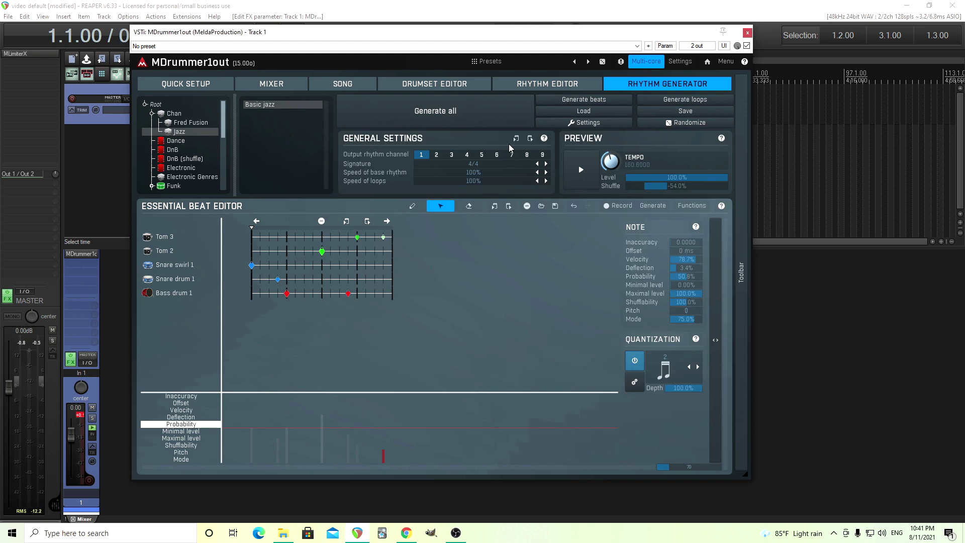
pyautogui.click(442, 114)
# Step: Compare the generated beat loops across the levels in the Rhythm Editor, ending on the lowest level
pyautogui.click(556, 83)
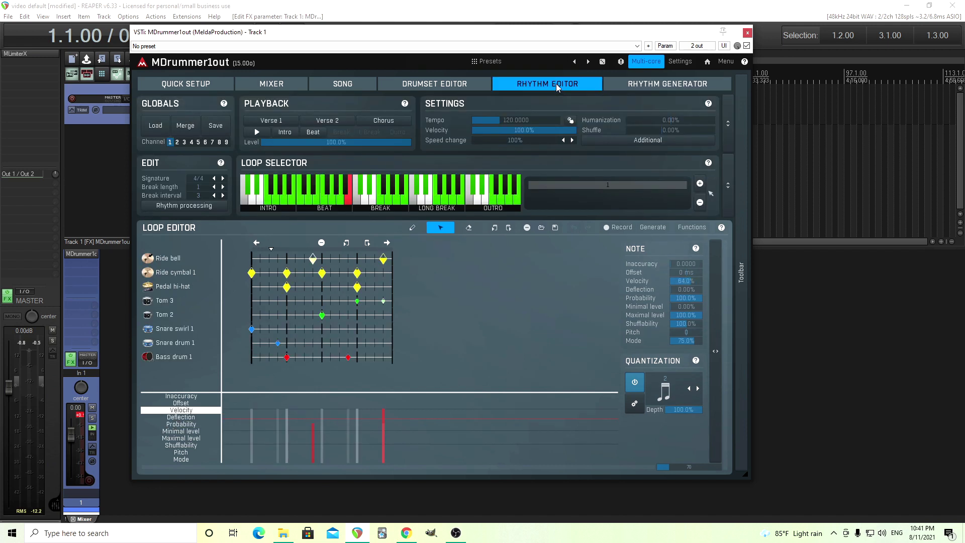
pyautogui.click(304, 204)
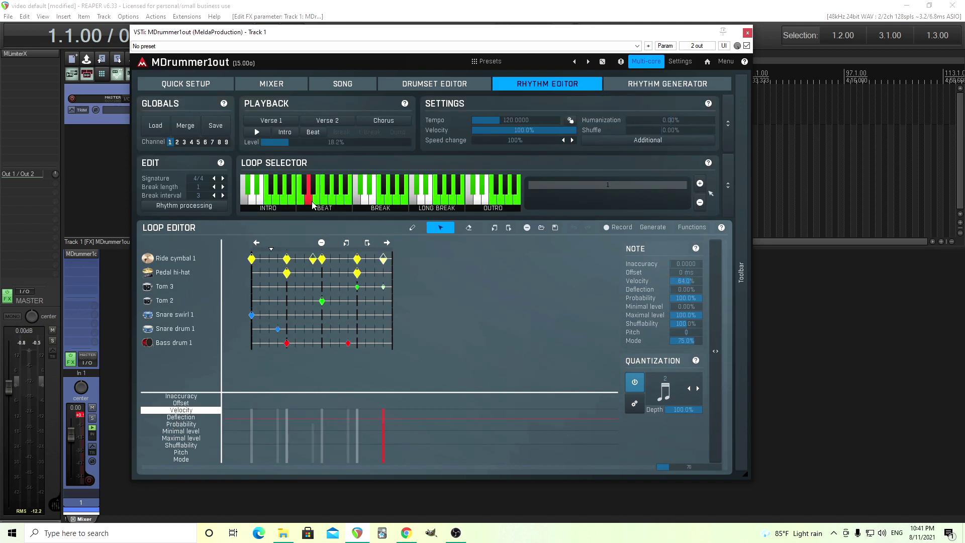
pyautogui.click(317, 201)
pyautogui.click(325, 200)
pyautogui.click(332, 200)
pyautogui.click(340, 200)
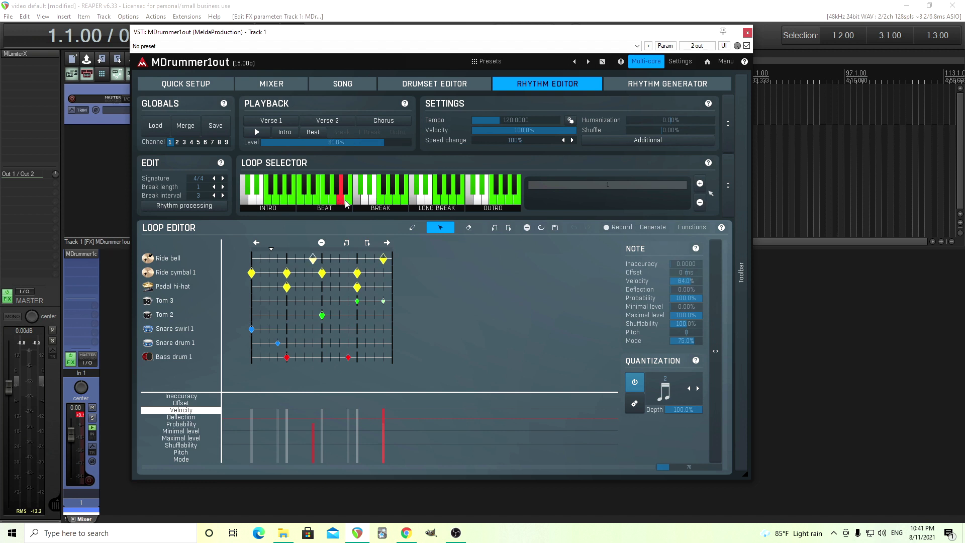
pyautogui.click(333, 201)
pyautogui.click(325, 201)
pyautogui.click(317, 202)
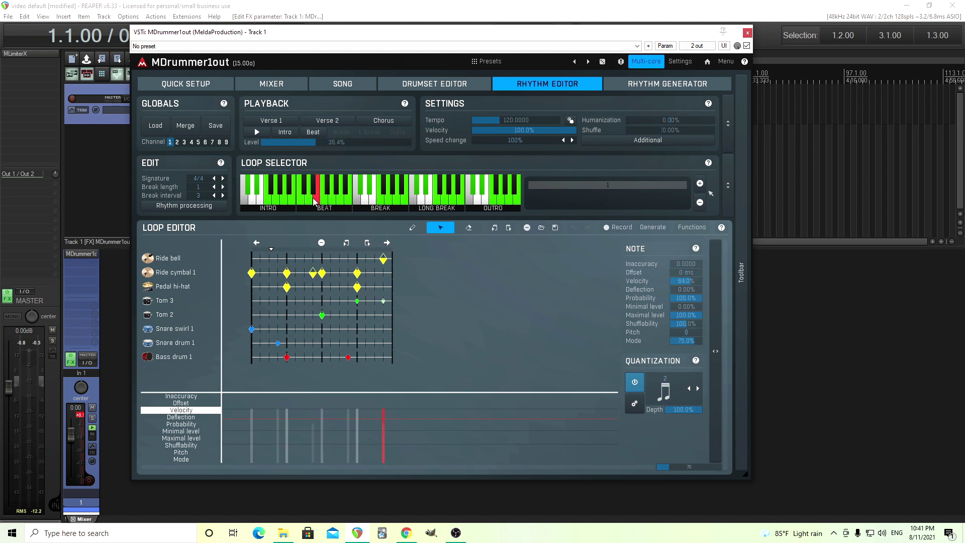
pyautogui.click(310, 201)
pyautogui.click(301, 201)
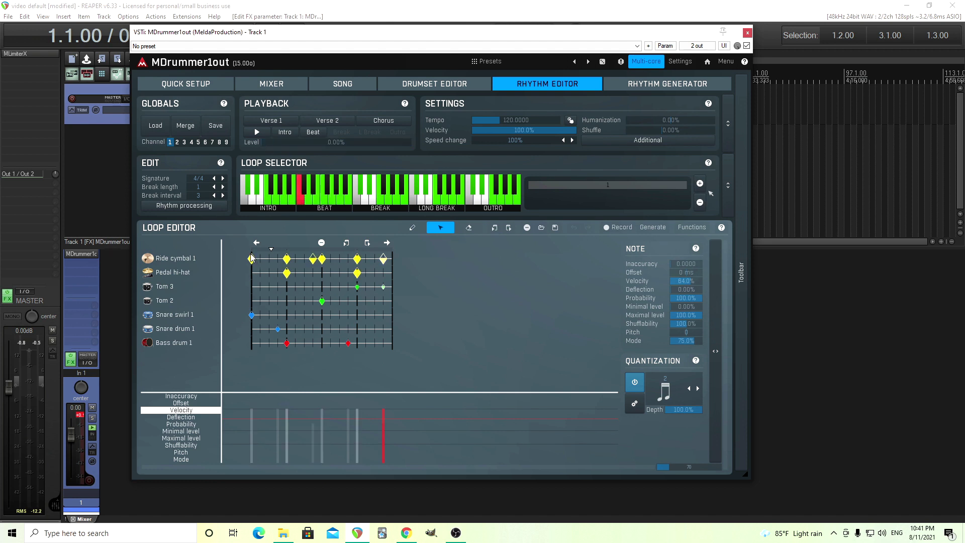
# Step: Play the lowest-level beat loop with the shuffle at -49% and the tempo at about 186
pyautogui.click(256, 132)
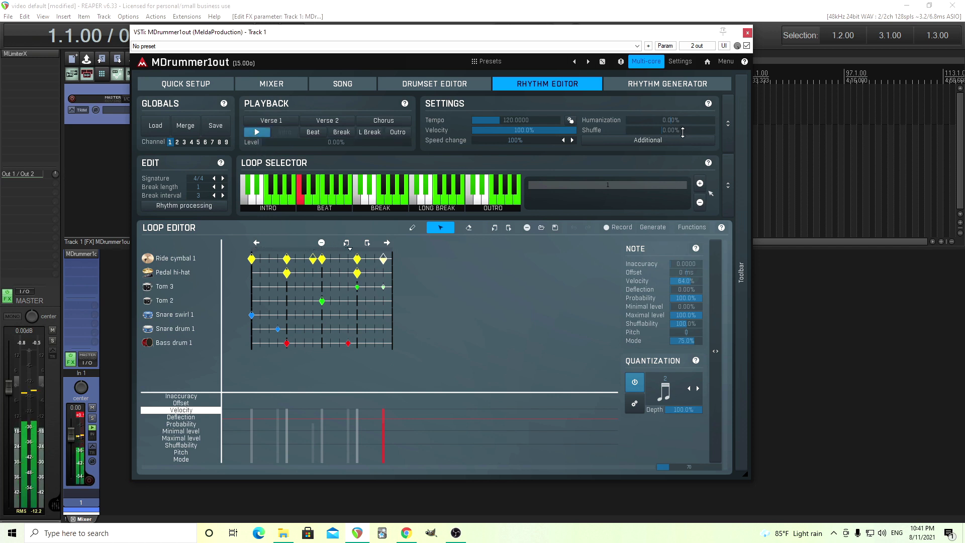
pyautogui.moveTo(682, 130); pyautogui.dragTo(682, 114)
pyautogui.moveTo(515, 120); pyautogui.dragTo(515, 91)
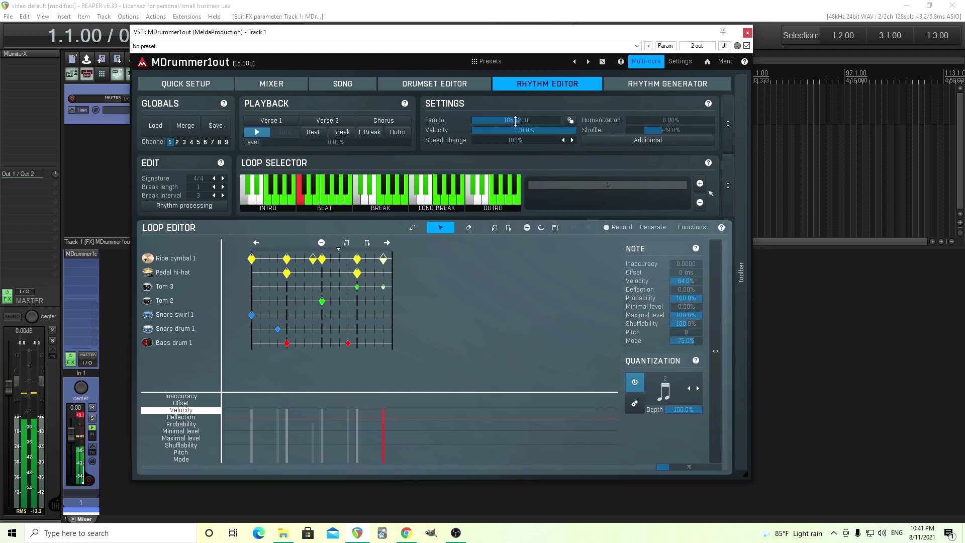
pyautogui.click(258, 132)
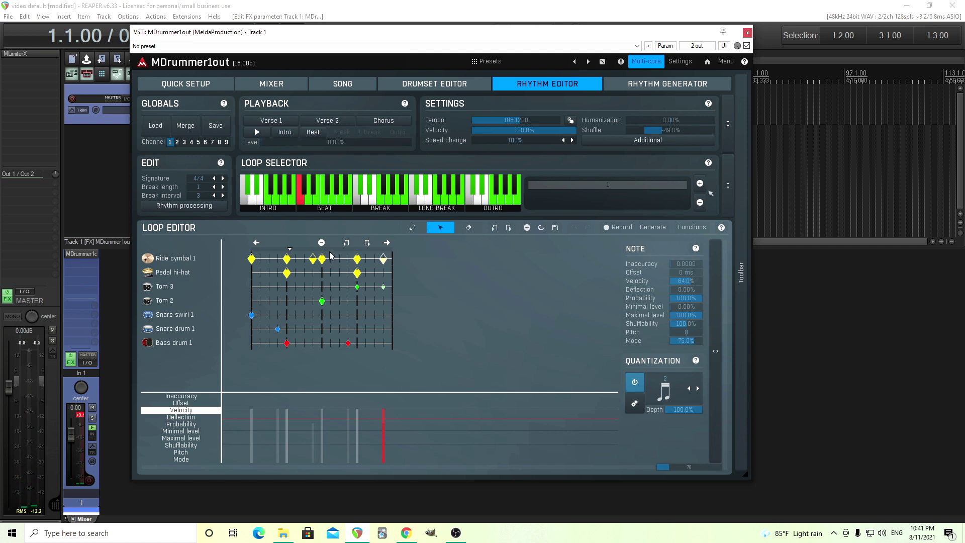
# Step: Copy the beat loop of the 45.5% level into a new second variation on the lowest-level beat key
pyautogui.click(323, 202)
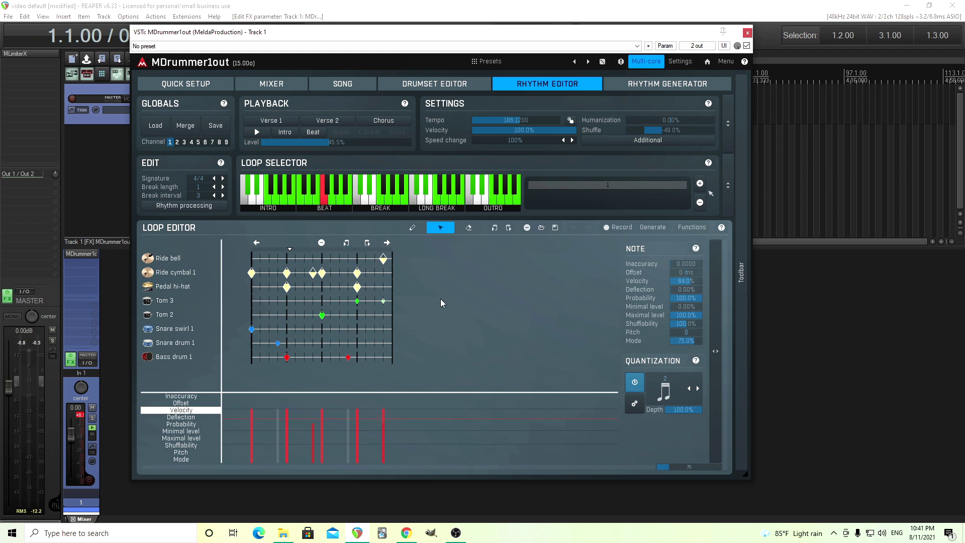
pyautogui.click(396, 297)
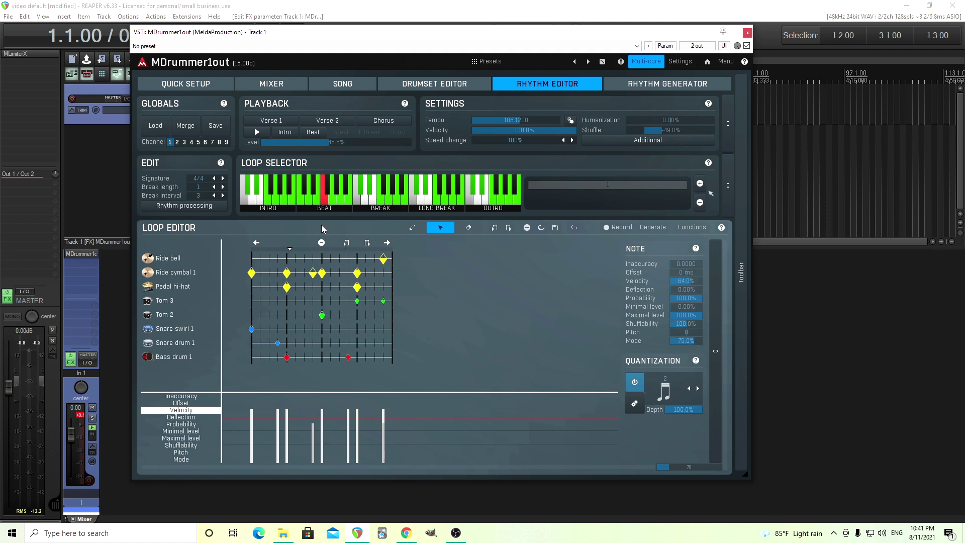
pyautogui.click(300, 201)
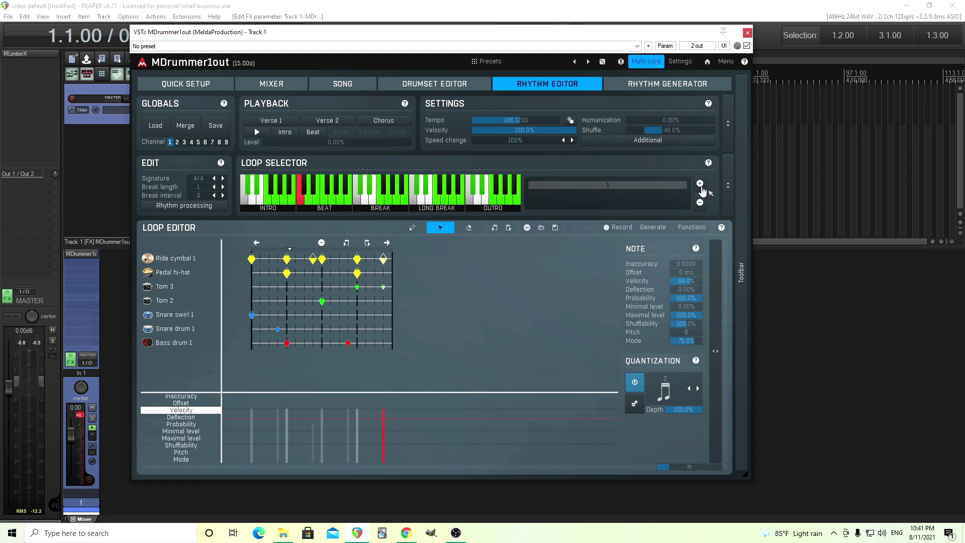
pyautogui.click(700, 185)
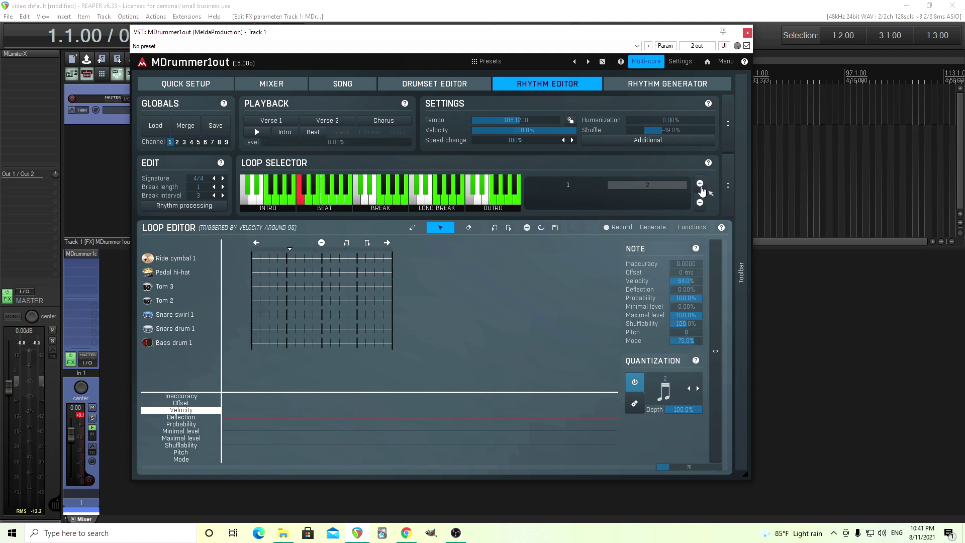
pyautogui.click(367, 244)
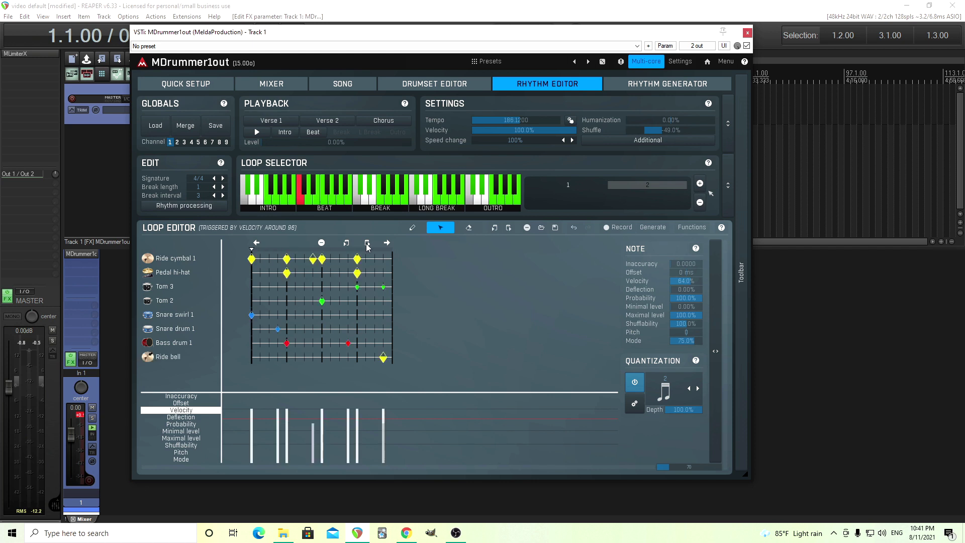
# Step: Sort the second variation's instrument rows, then move the last Tom 3 hit to Snare drum 1 and swap the Tom 2 and Snare swirl 1 hits' rows
pyautogui.rightClick(173, 298)
pyautogui.click(219, 287)
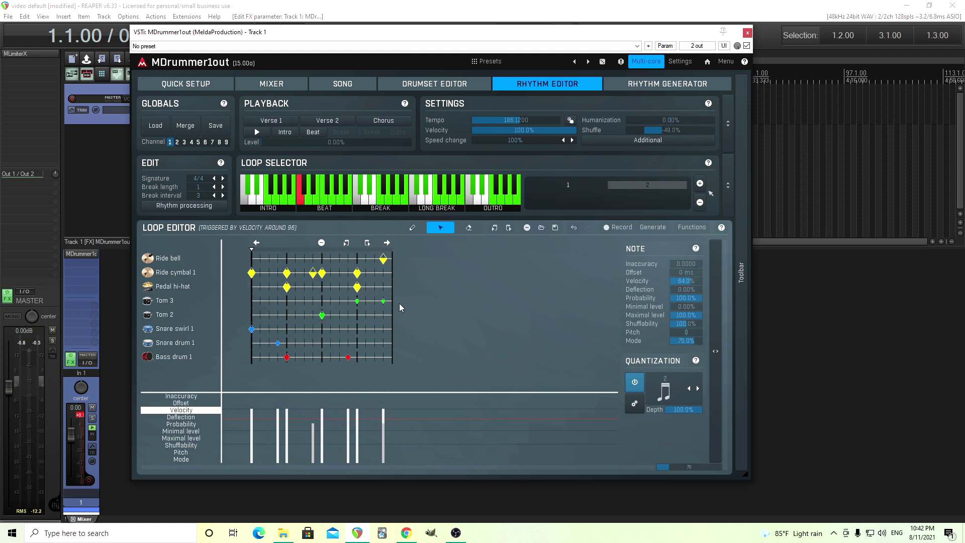
pyautogui.click(384, 302)
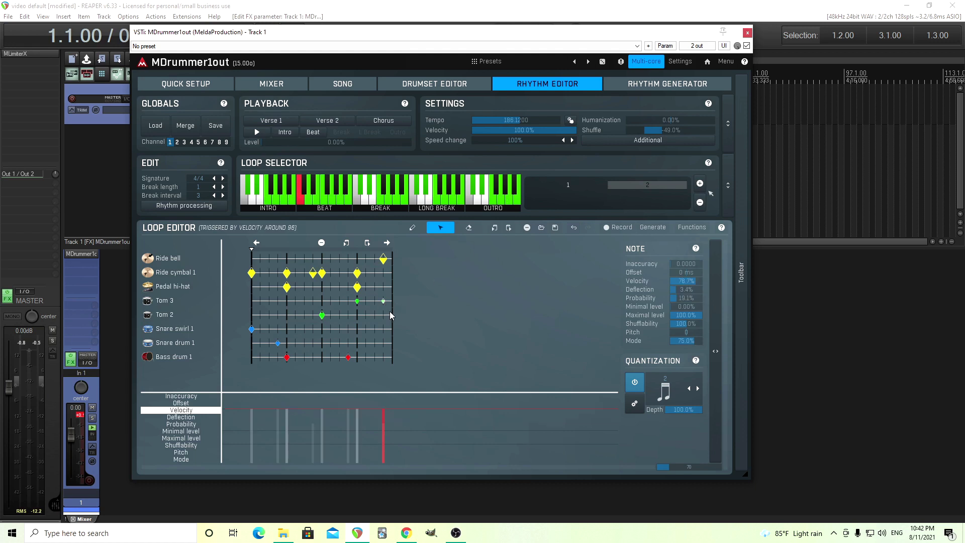
pyautogui.moveTo(384, 302); pyautogui.dragTo(383, 343)
pyautogui.click(322, 316)
pyautogui.moveTo(322, 315); pyautogui.dragTo(322, 329)
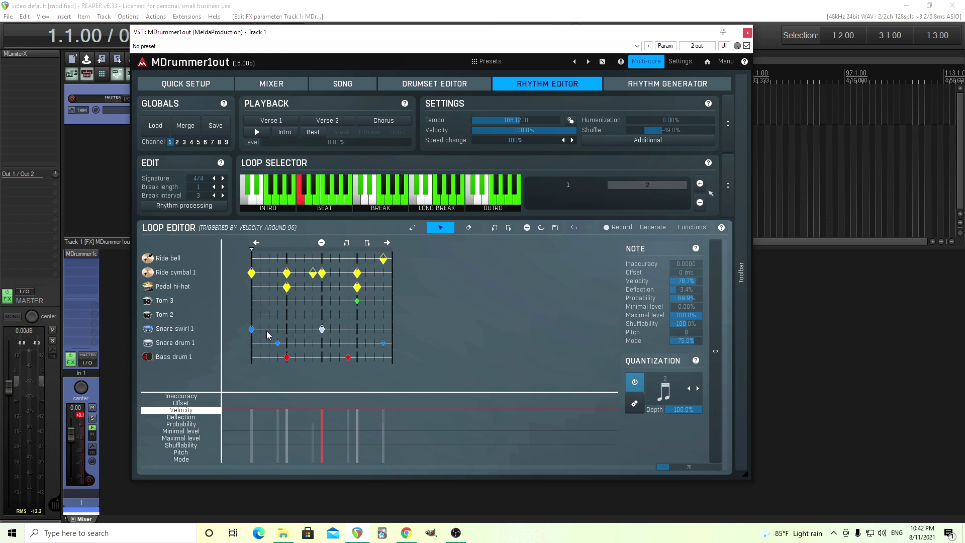
pyautogui.moveTo(251, 329); pyautogui.dragTo(252, 315)
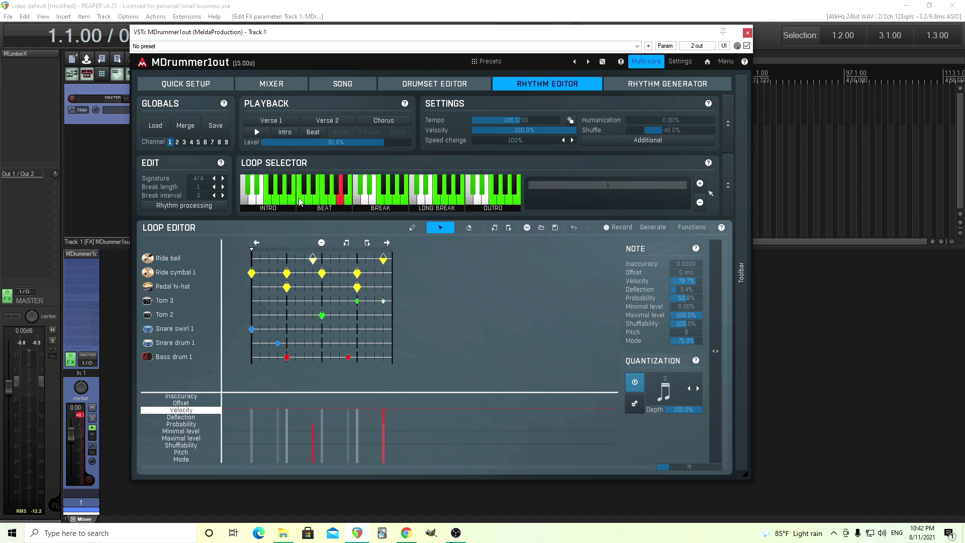
# Step: Add a third variation to the lowest-level beat key, paste the 81.8% level's loop into it and sort its instrument rows
pyautogui.click(700, 185)
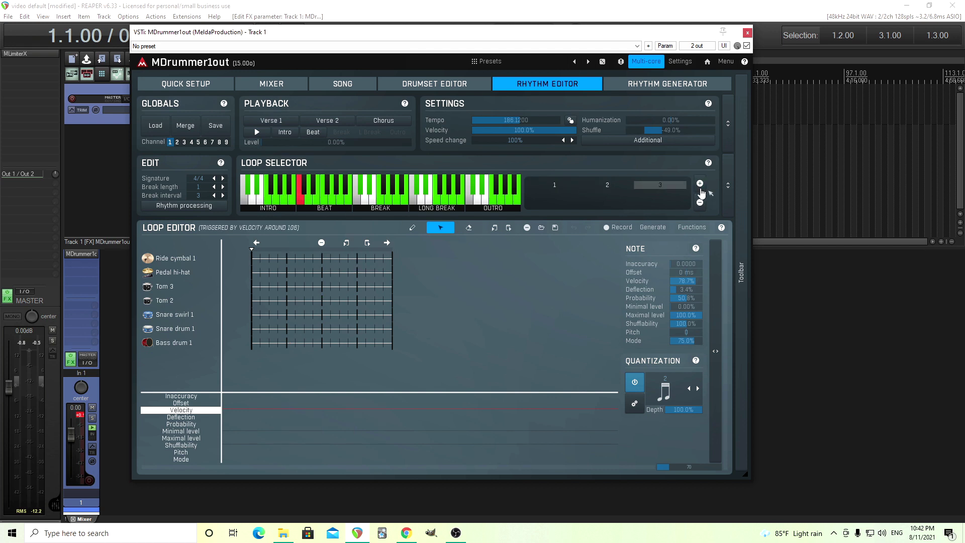
pyautogui.click(368, 244)
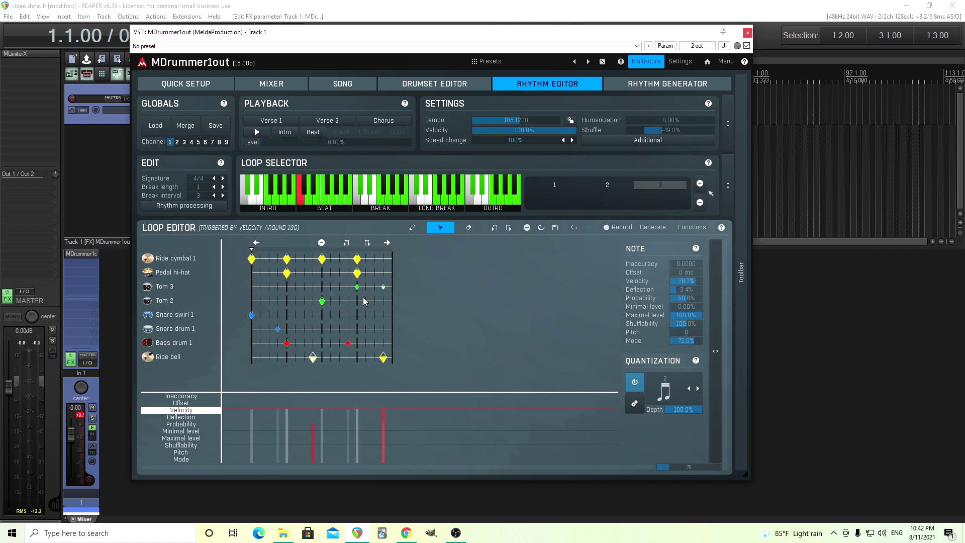
pyautogui.rightClick(182, 309)
pyautogui.click(210, 286)
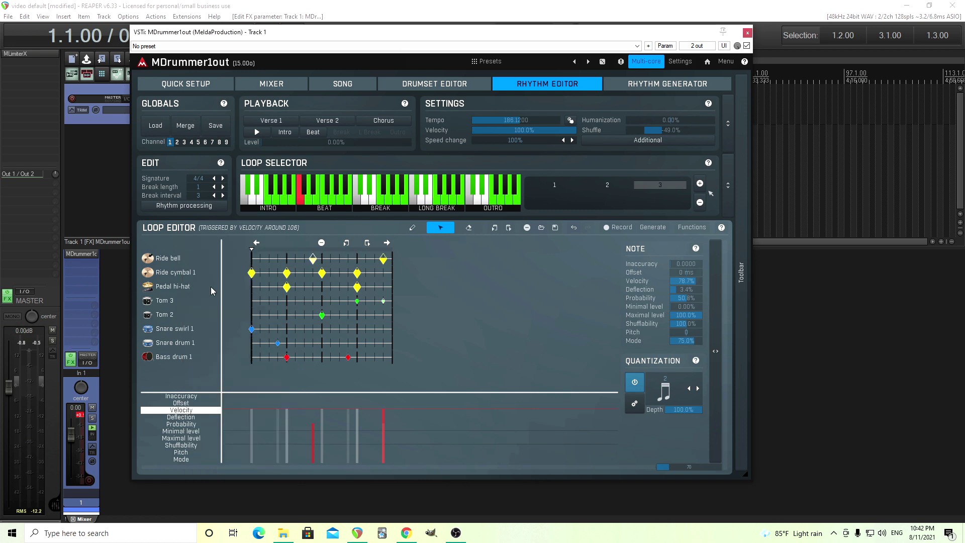
# Step: Swap the rows of the Snare swirl 1 and Snare drum 1 hits, and exchange the beats of the Tom 2 and first Bass drum 1 hits
pyautogui.click(252, 329)
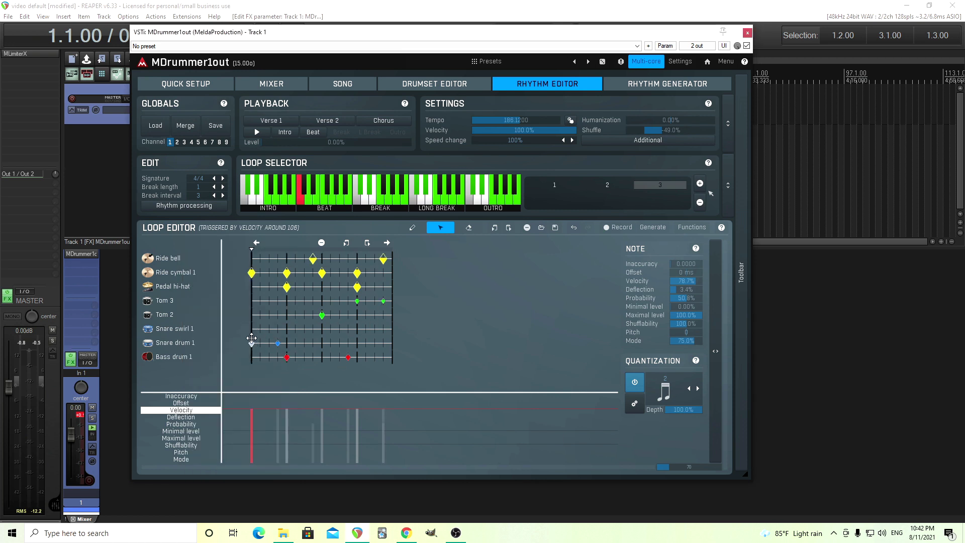
pyautogui.moveTo(252, 330); pyautogui.dragTo(322, 357)
pyautogui.click(286, 357)
pyautogui.click(322, 315)
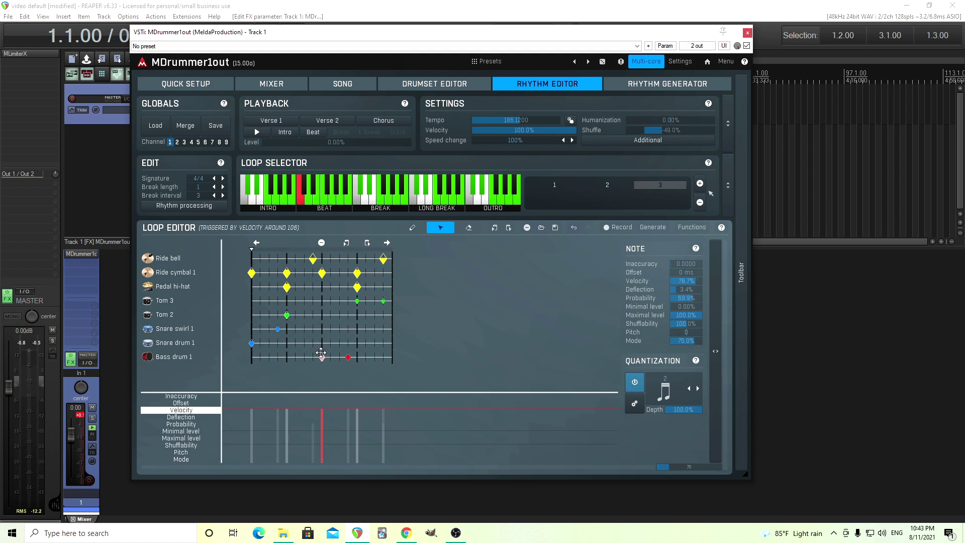
# Step: Move the last Tom 3 hit to Snare drum 1 and swap the timing of the remaining Tom 3 and last Bass drum 1 hits
pyautogui.click(383, 301)
pyautogui.moveTo(383, 301); pyautogui.dragTo(383, 343)
pyautogui.click(358, 302)
pyautogui.moveTo(357, 301)
pyautogui.mouseDown()
pyautogui.moveTo(357, 356)
pyautogui.moveTo(348, 302)
pyautogui.mouseUp()
pyautogui.click(349, 357)
# Step: Review the additional rhythm properties without changing them
pyautogui.click(632, 144)
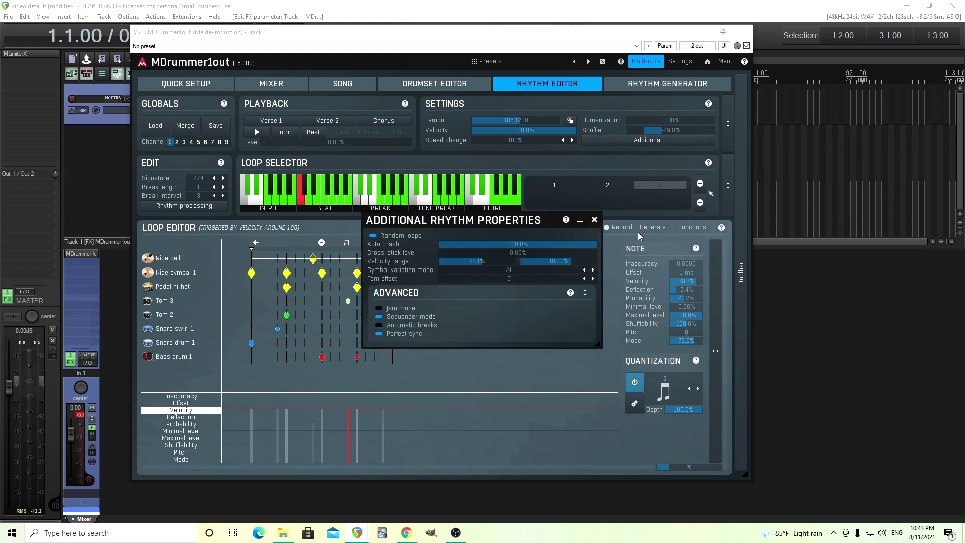
pyautogui.click(594, 221)
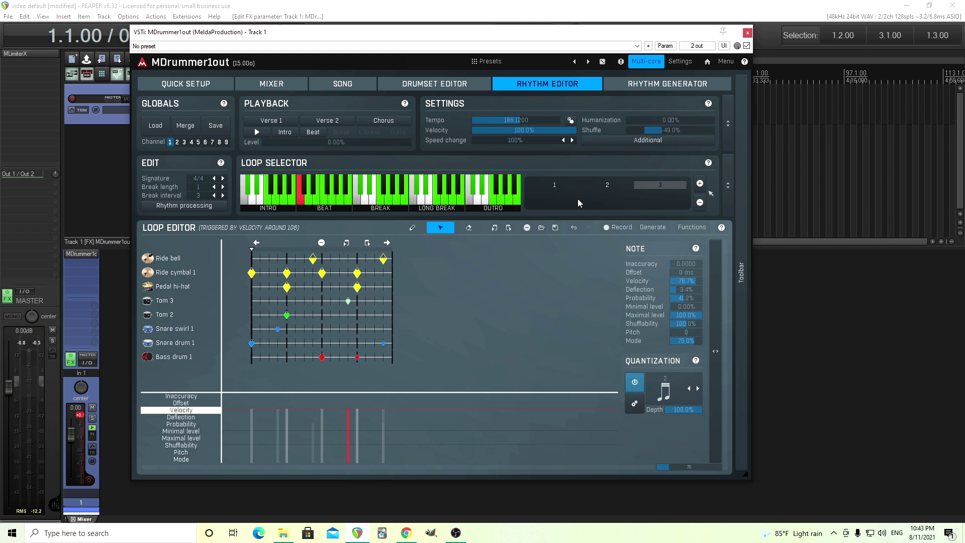
# Step: Play the third variation of the beat and set the rhythm's shuffle to -46%
pyautogui.click(254, 133)
pyautogui.moveTo(672, 122); pyautogui.dragTo(672, 119)
pyautogui.doubleClick(676, 121)
pyautogui.click(656, 84)
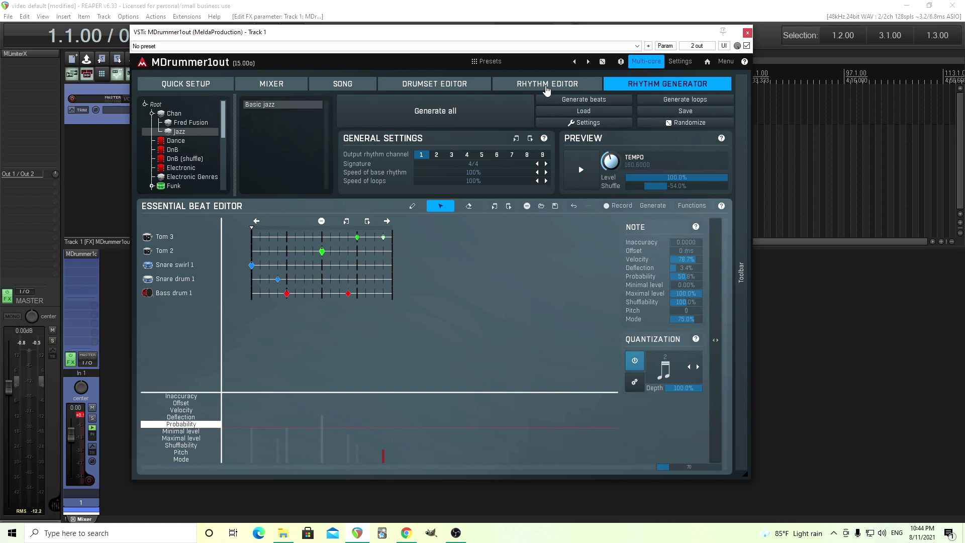
pyautogui.click(547, 85)
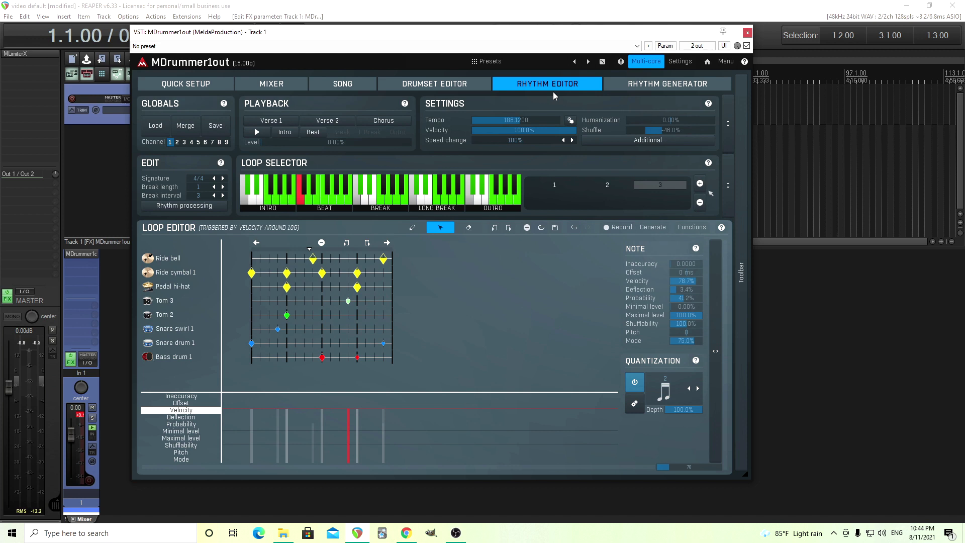